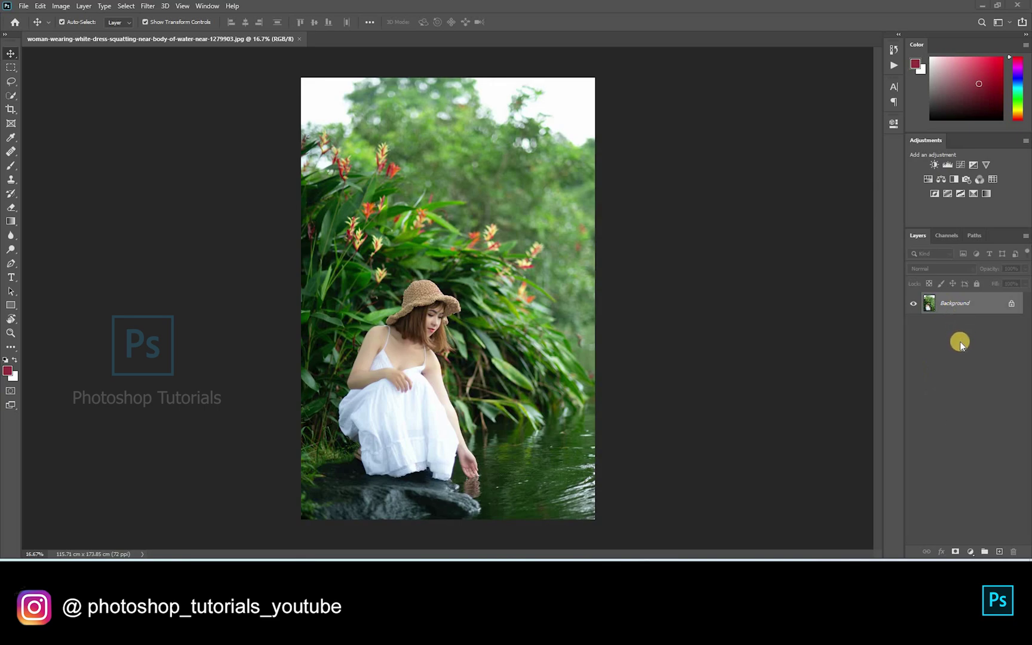
- Duplicate the Background layer with Ctrl+J and open the copy in the Camera Raw filter
key("ctrl+j")
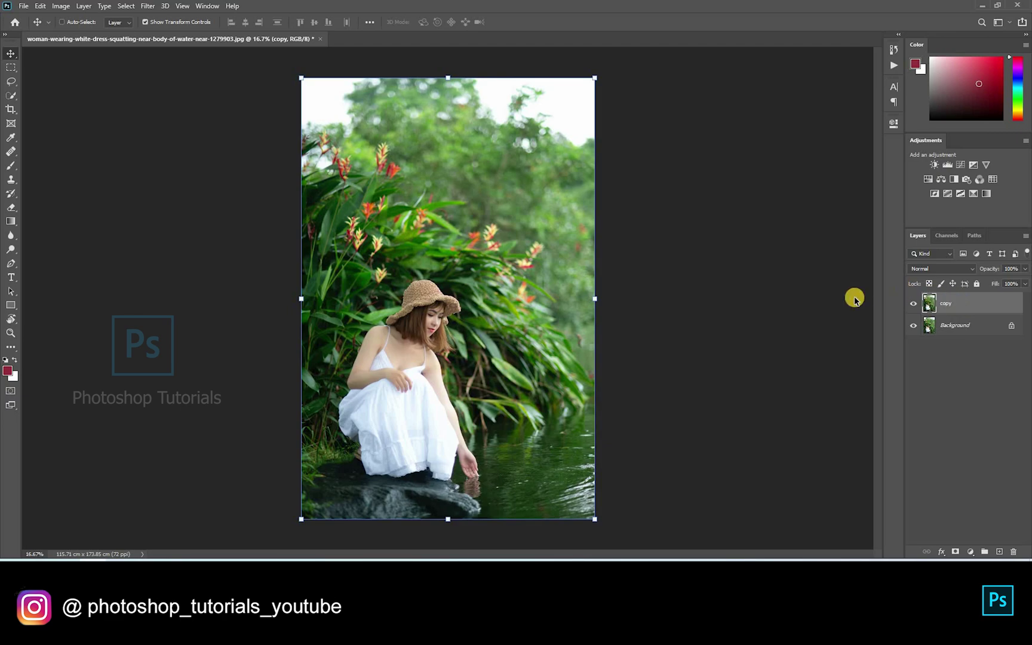
key("ctrl+shift+a")
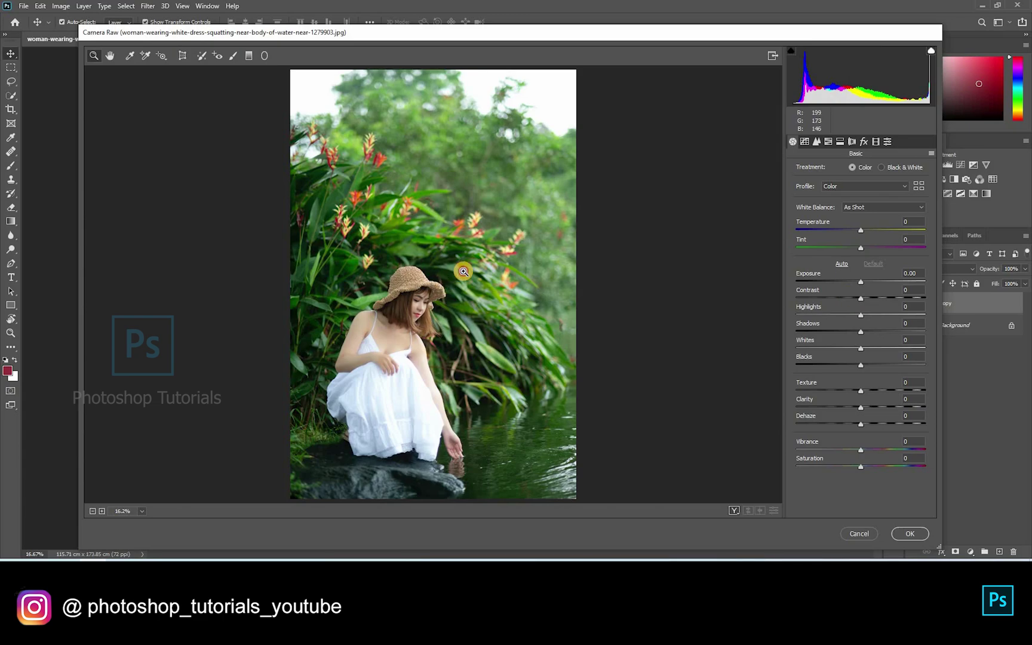
- Set Basic Highlights -54, Shadows +37, Exposure -0.65, Texture and Clarity +7, Vibrance +6
key("ctrl+plus")
left_click_drag(862, 315, 826, 317)
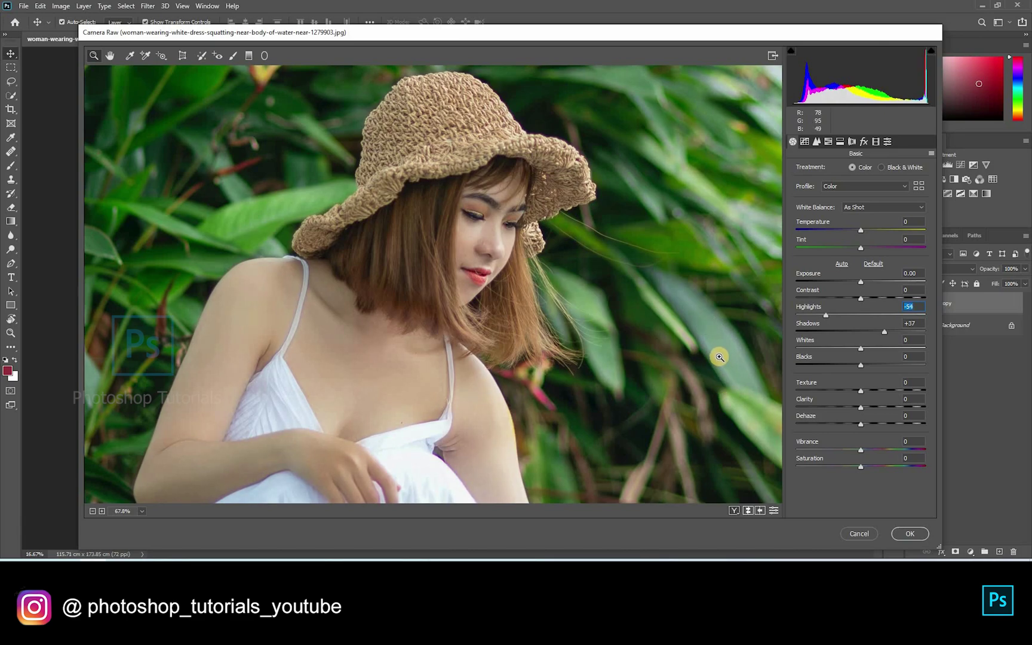
key("ctrl+0")
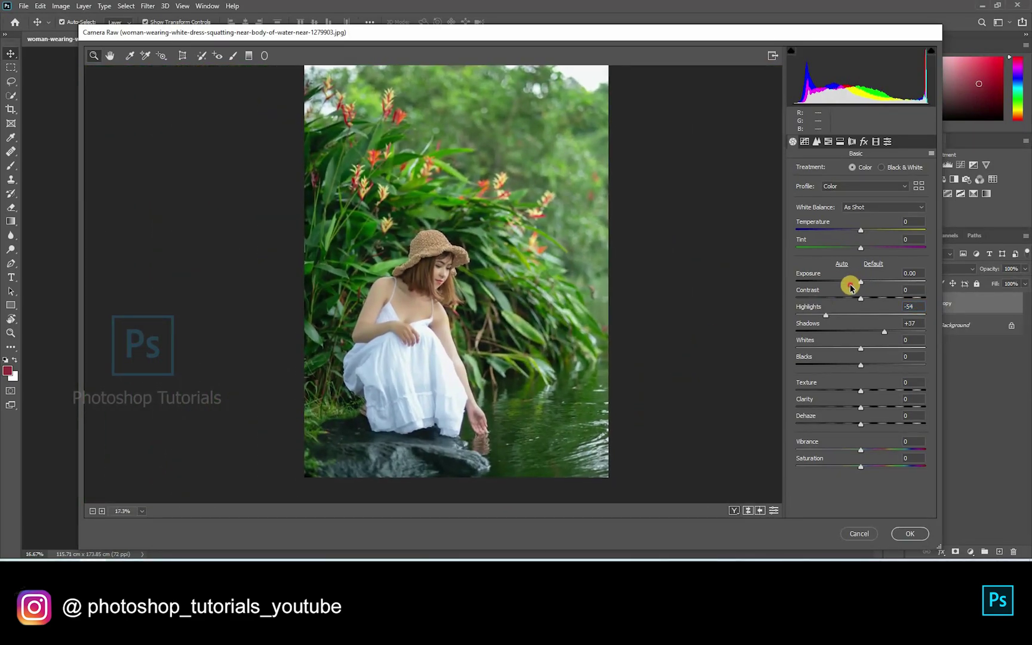
left_click_drag(857, 287, 849, 287)
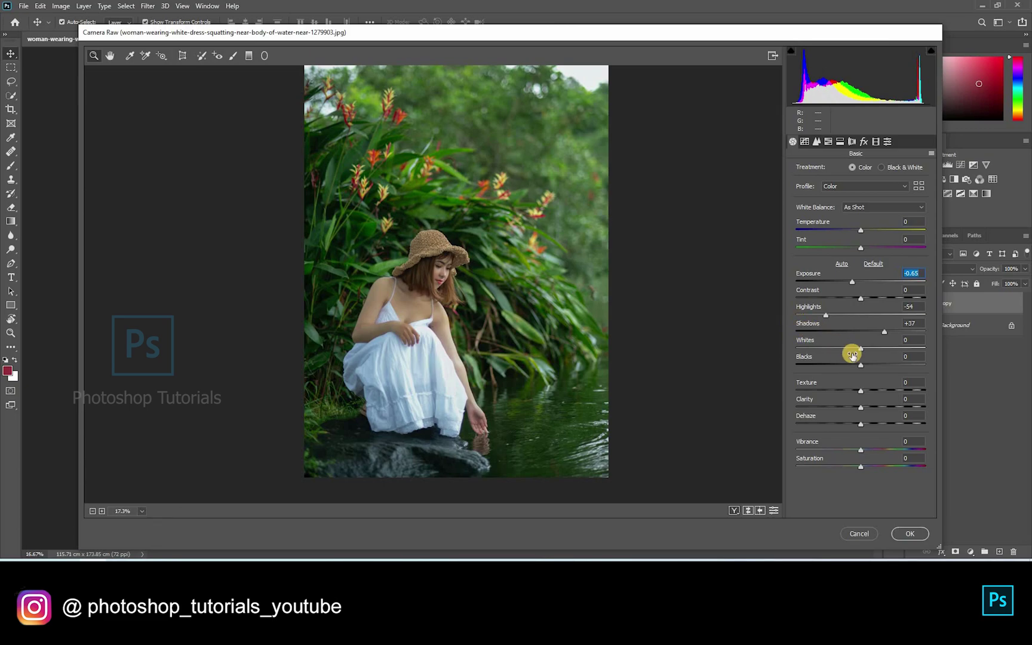
left_click(864, 407)
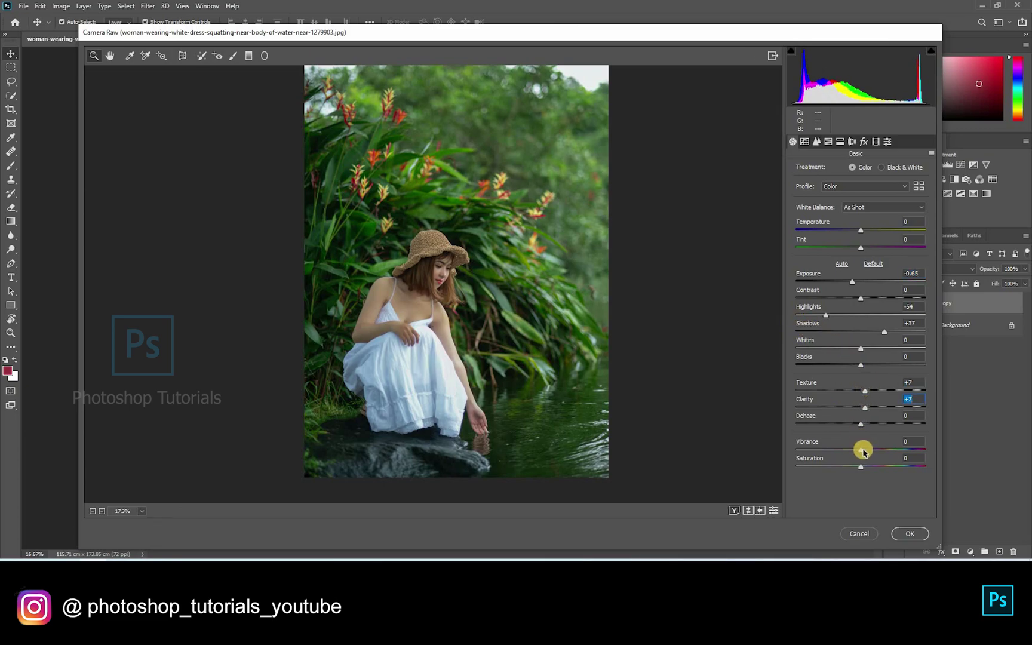
left_click(863, 449)
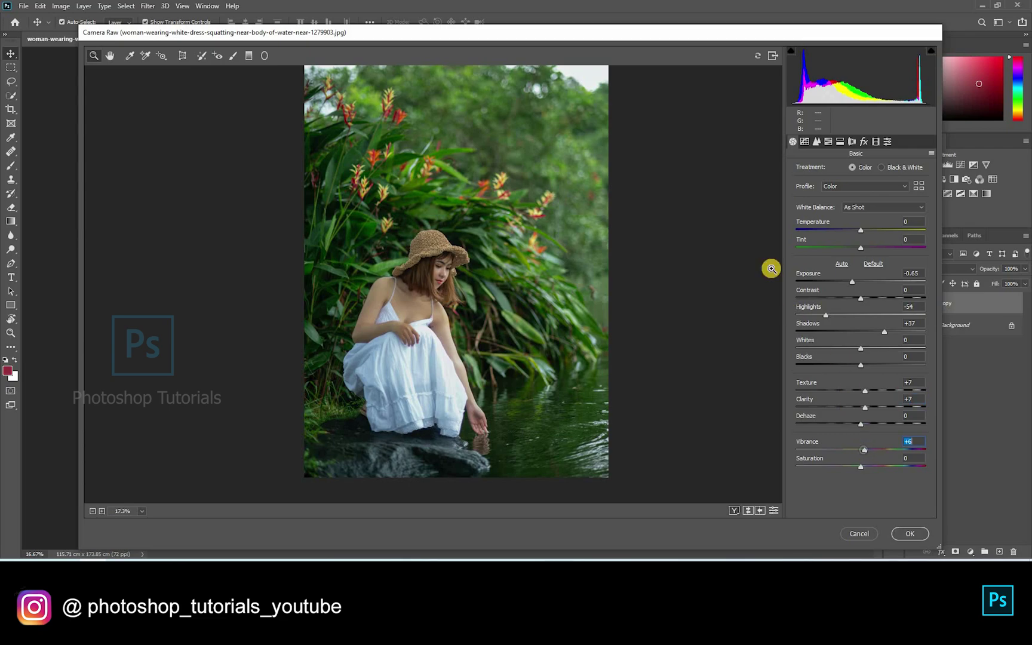
left_click(816, 142)
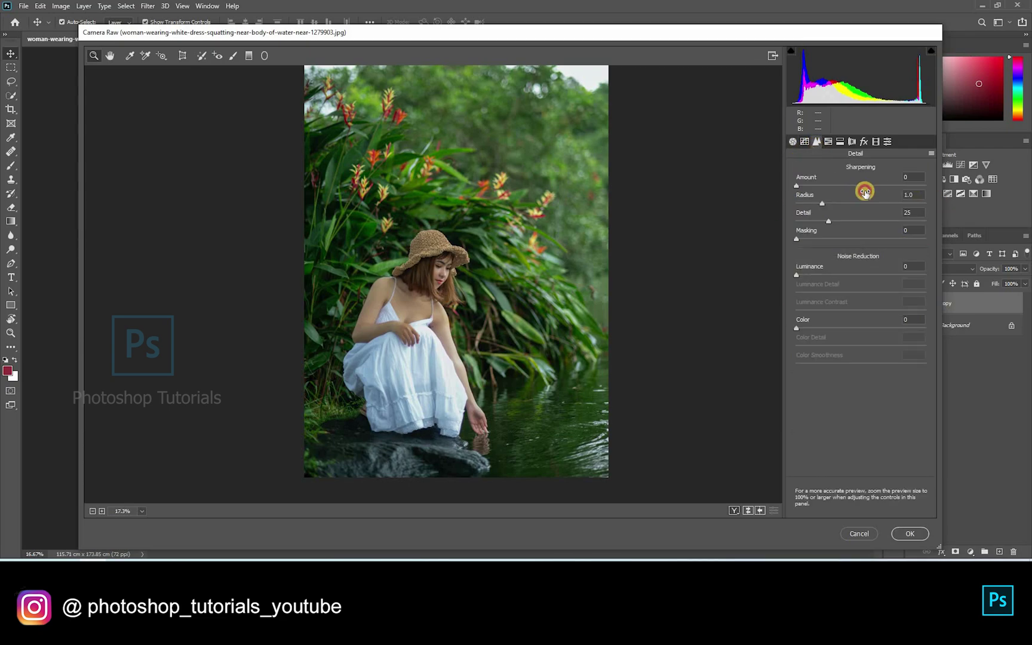
- Enter Detail values of Sharpening Amount 50 and Luminance noise reduction 20
type("50")
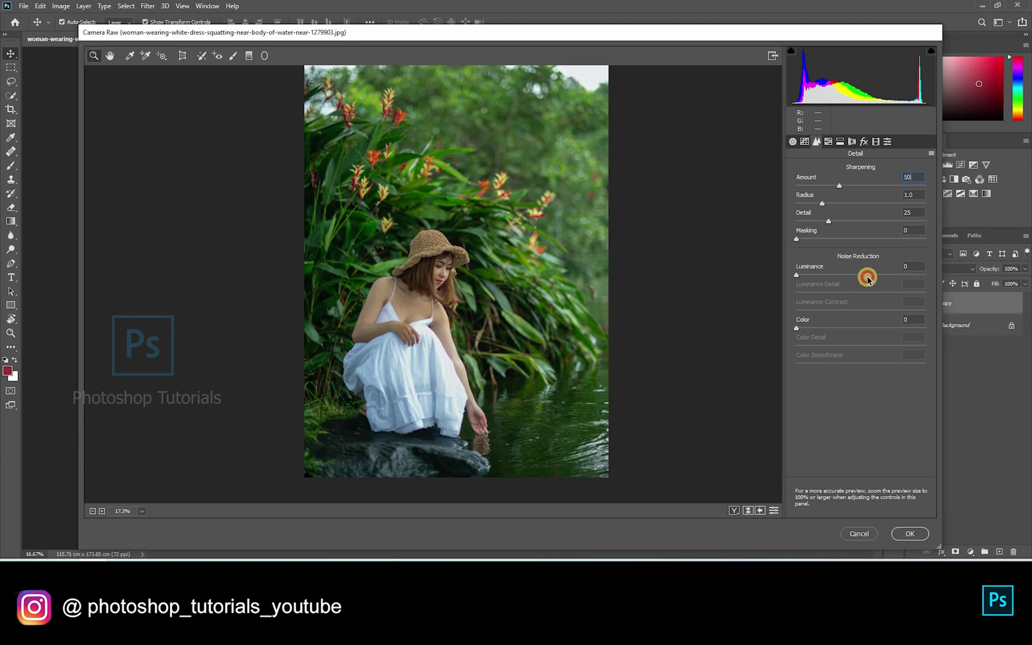
type("20")
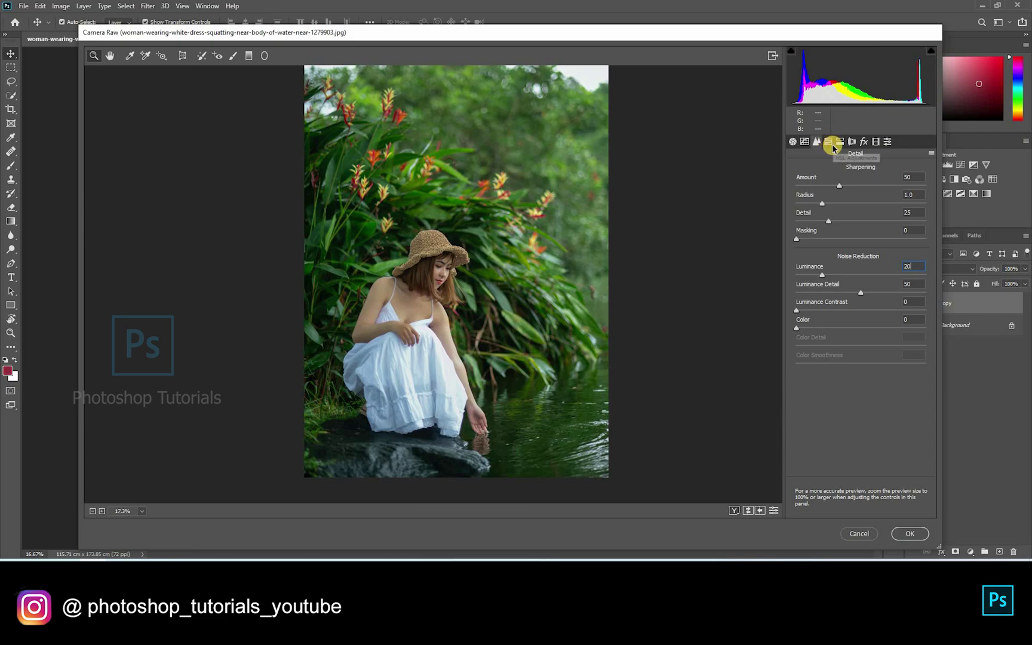
left_click(828, 141)
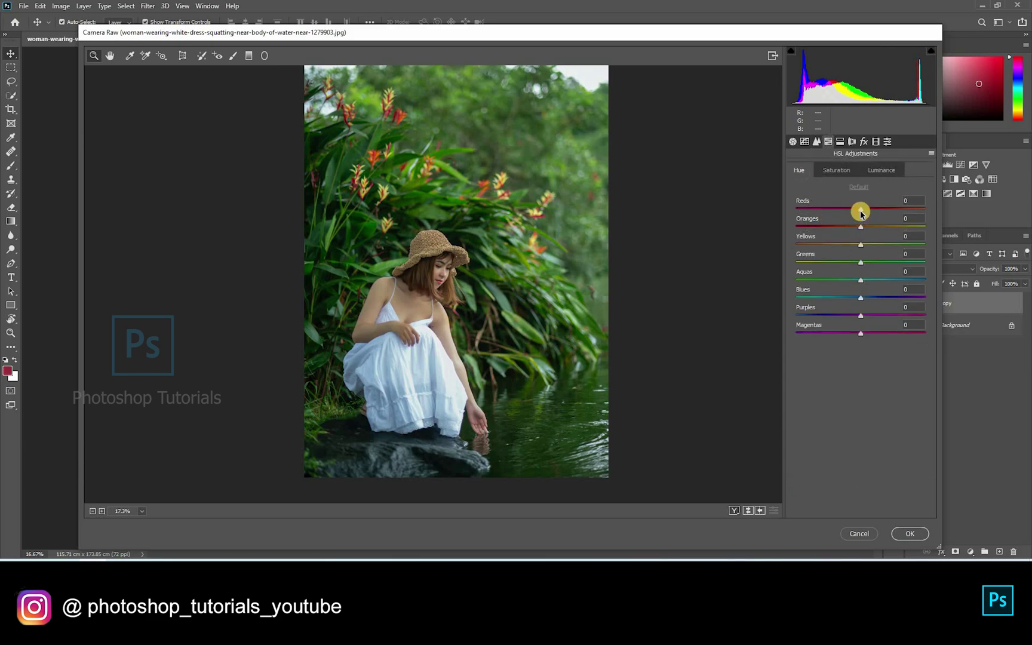
- Shift the HSL hues: yellows to -43, greens toward teal, plus oranges, aquas, blues and purples
left_click(851, 234)
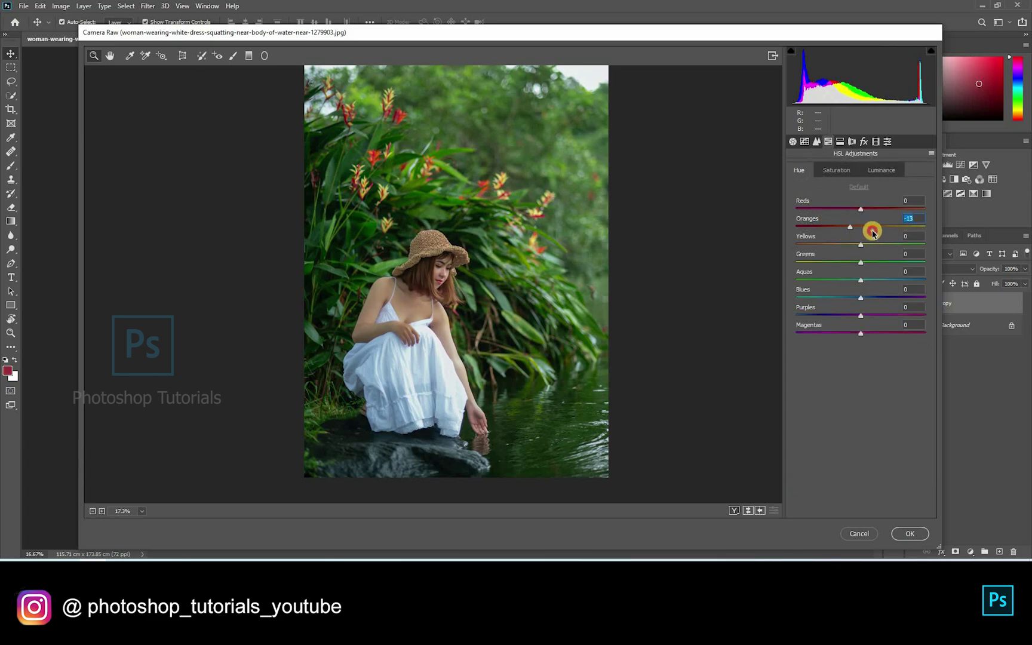
left_click(875, 244)
left_click_drag(868, 247, 967, 262)
left_click_drag(866, 279, 834, 281)
left_click(822, 298)
left_click(857, 315)
mouse_move(869, 227)
left_mouse_down()
mouse_move(835, 228)
mouse_move(849, 227)
left_mouse_up()
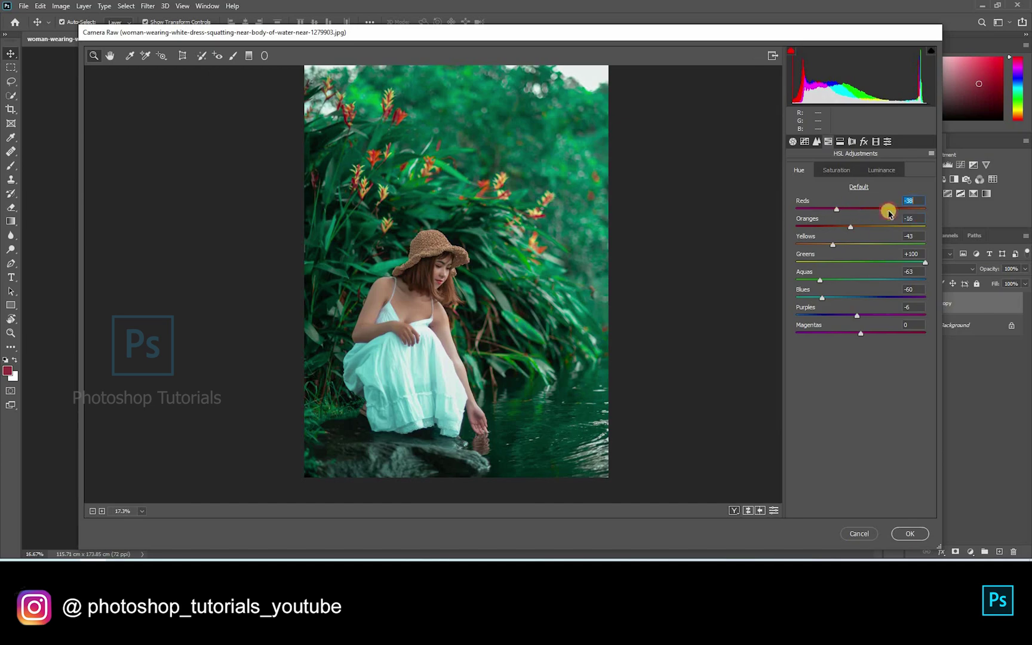
- Lower HSL saturation for reds, oranges, yellows, greens, aquas and blues, and boost purples
left_click(836, 170)
left_click(843, 228)
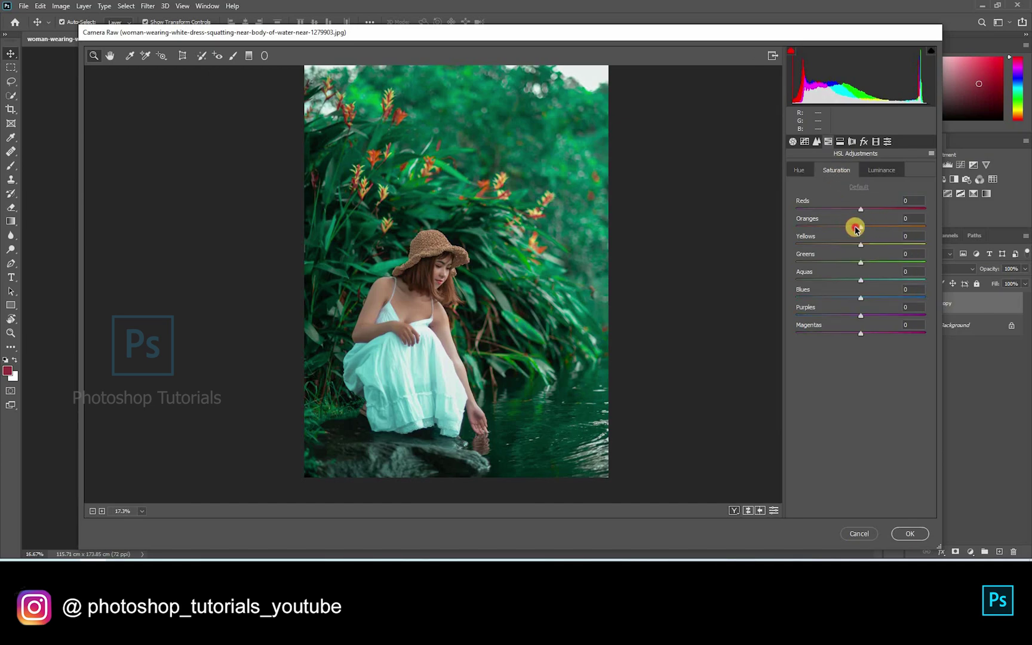
left_click_drag(861, 232, 832, 280)
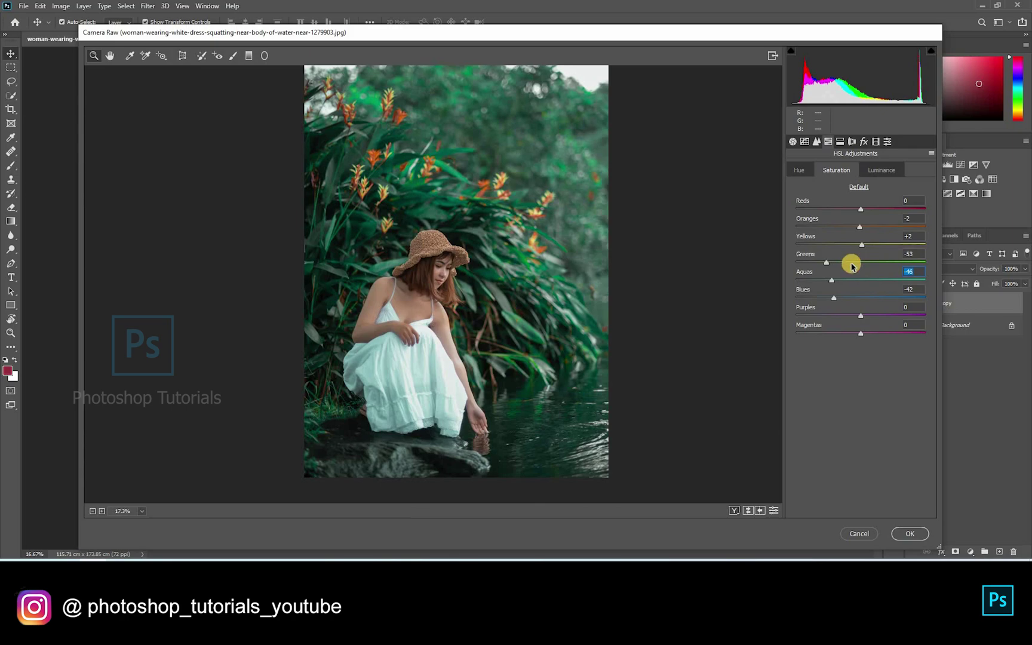
left_click_drag(853, 210, 842, 210)
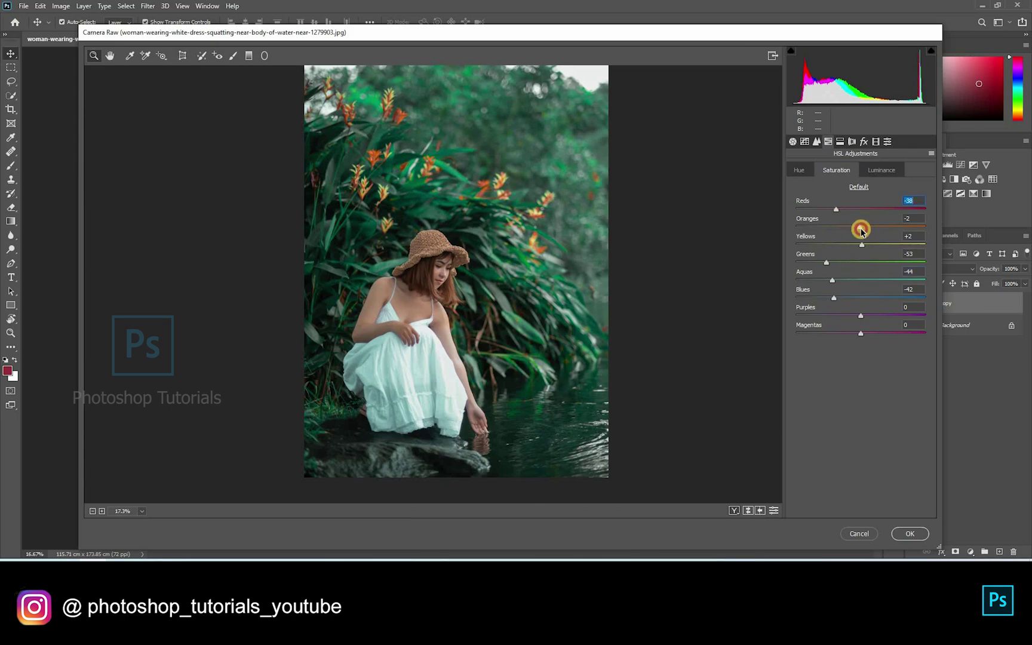
mouse_move(868, 249)
left_mouse_down()
mouse_move(825, 254)
mouse_move(858, 251)
left_mouse_up()
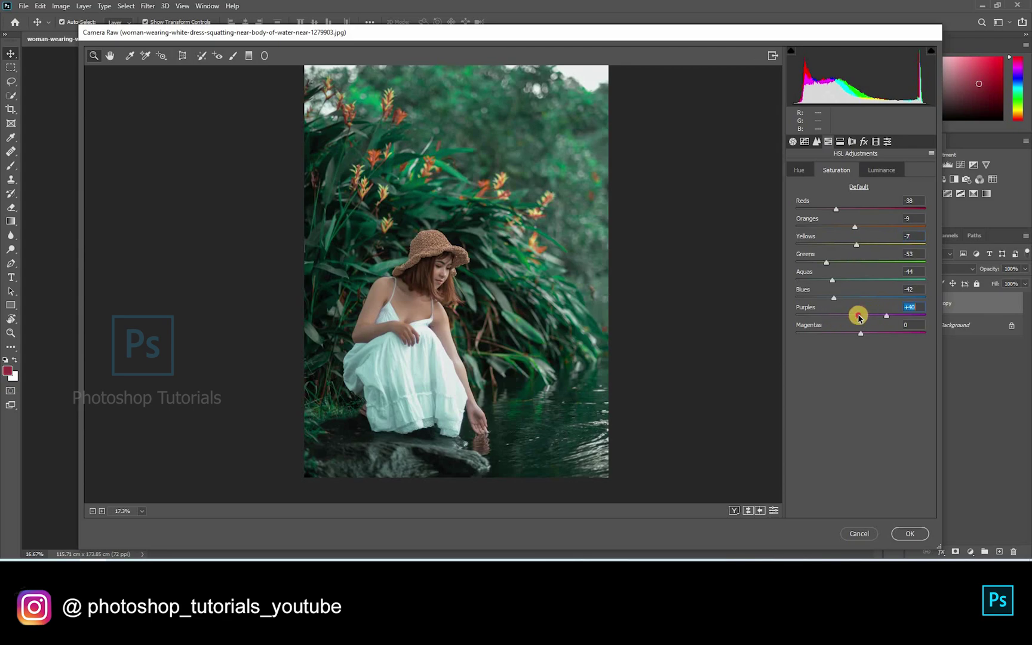
left_click(873, 170)
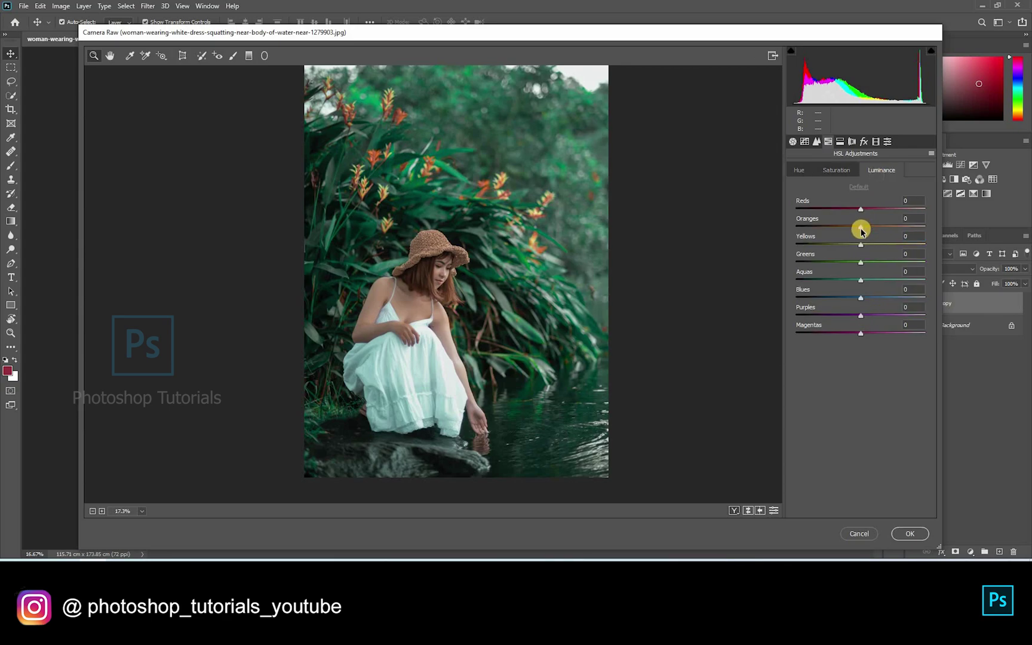
- Set HSL luminance: Reds -2, Oranges -9, Greens -22, Aquas +33, Blues -24, Purples +3, Magentas +5
left_click_drag(864, 227, 845, 298)
left_click_drag(860, 209, 869, 209)
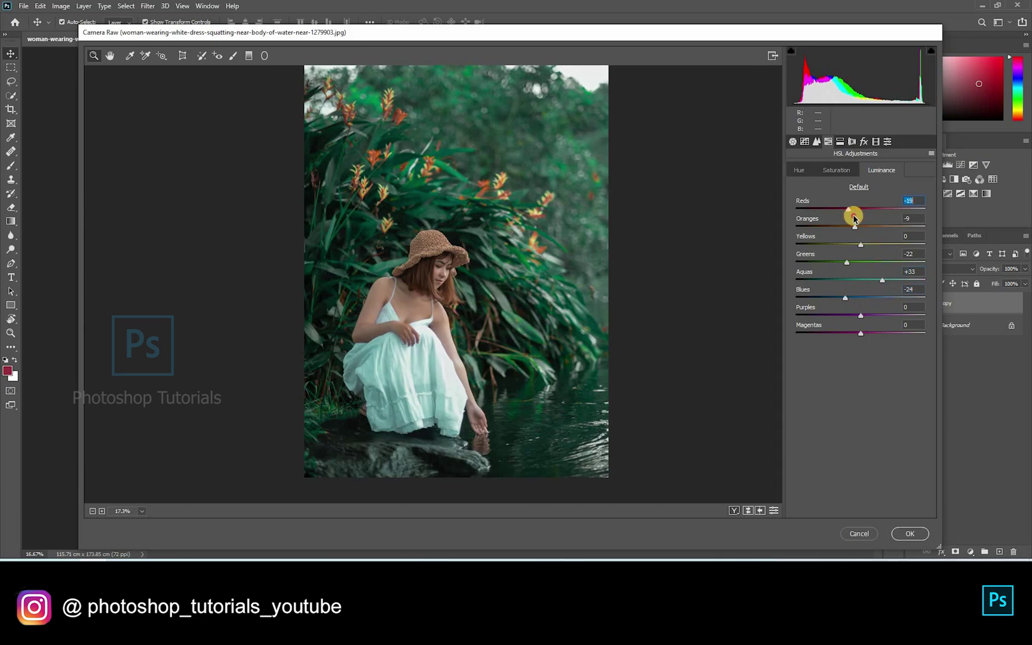
mouse_move(850, 321)
left_mouse_down()
mouse_move(873, 317)
mouse_move(864, 332)
left_mouse_up()
left_click_drag(869, 209, 848, 214)
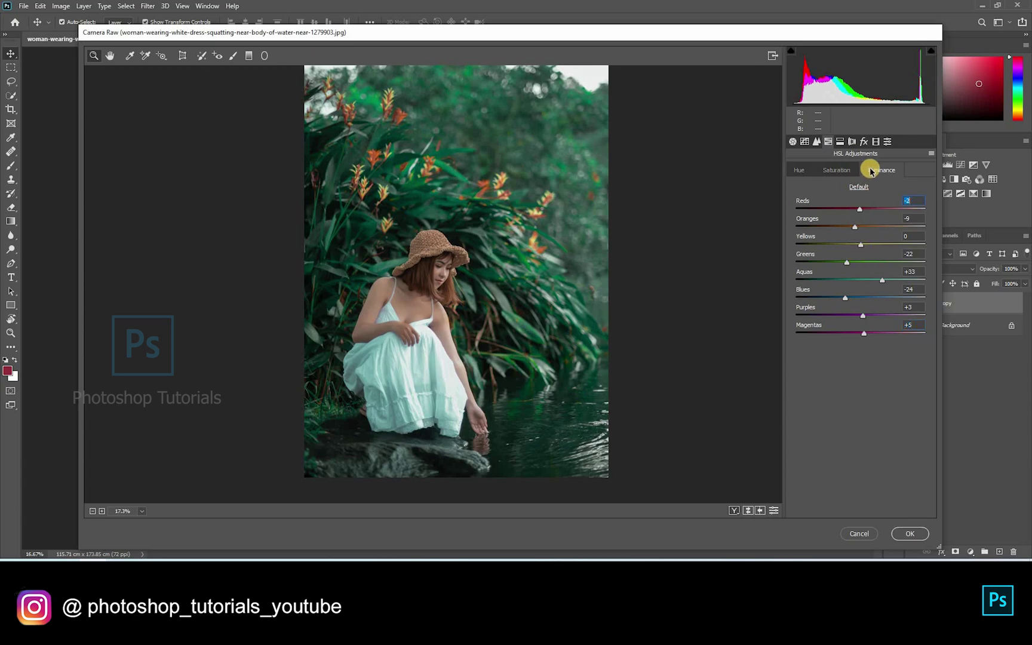
- Split-tone highlights to hue 186 at saturation 20 and shadows to hue 360 at saturation 6
left_click(841, 142)
left_click_drag(796, 203, 811, 203)
left_click(861, 185)
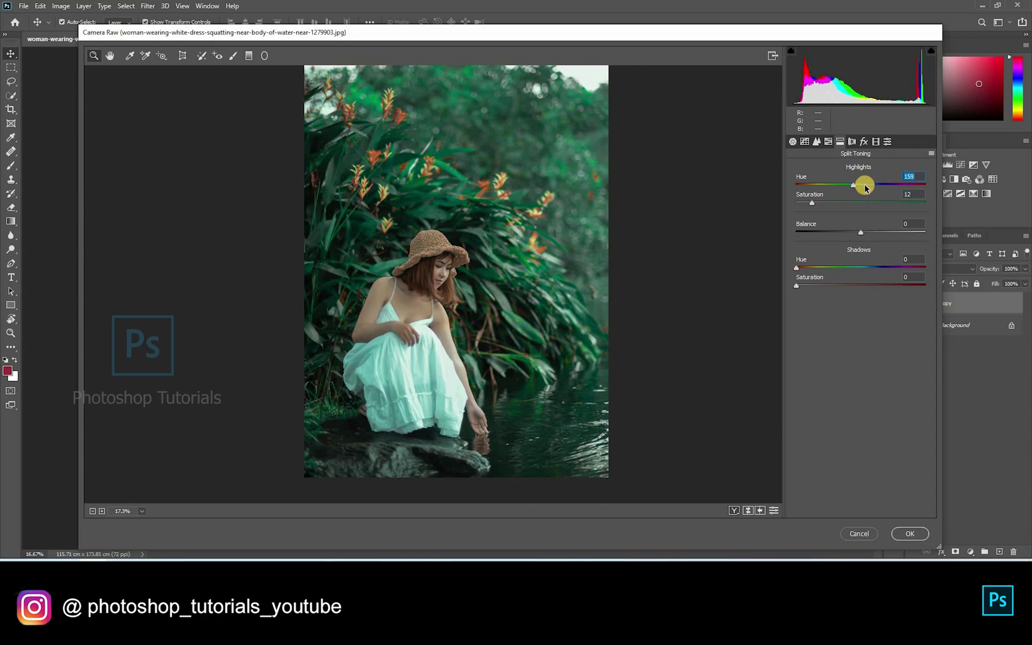
left_click(822, 203)
left_click(856, 185)
mouse_move(878, 188)
left_mouse_down()
mouse_move(801, 187)
mouse_move(863, 189)
left_mouse_up()
mouse_move(811, 288)
left_mouse_down()
mouse_move(859, 260)
mouse_move(931, 255)
mouse_move(803, 284)
left_mouse_up()
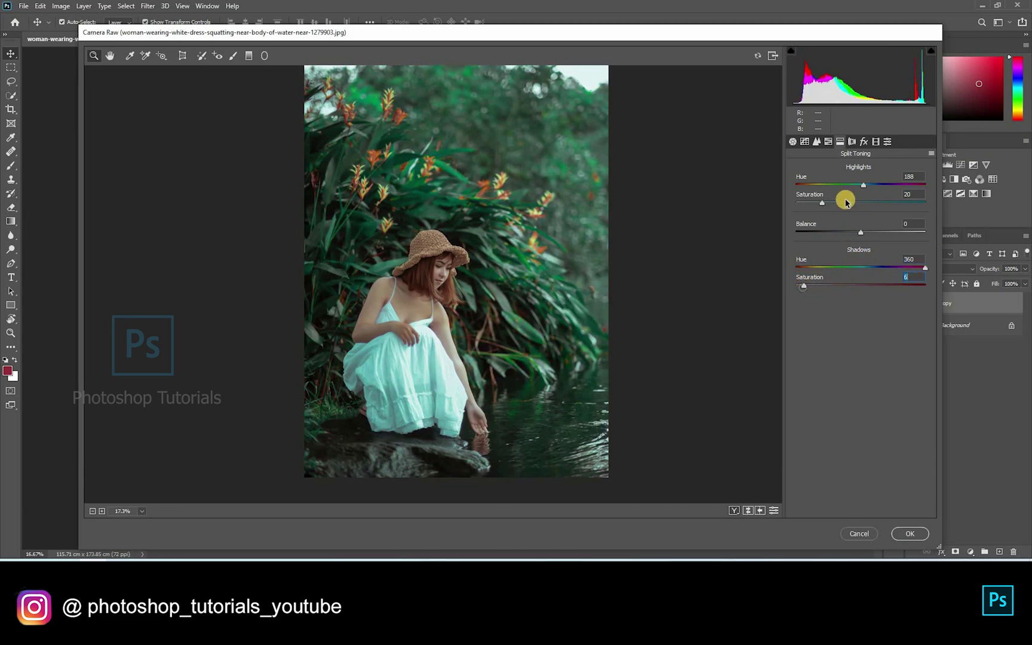
mouse_move(855, 189)
left_mouse_down()
mouse_move(820, 189)
mouse_move(905, 191)
mouse_move(839, 203)
left_mouse_up()
- Rework the HSL hues across reds, oranges, yellows, greens, aquas, blues and purples, reds ending at -38
left_click(827, 142)
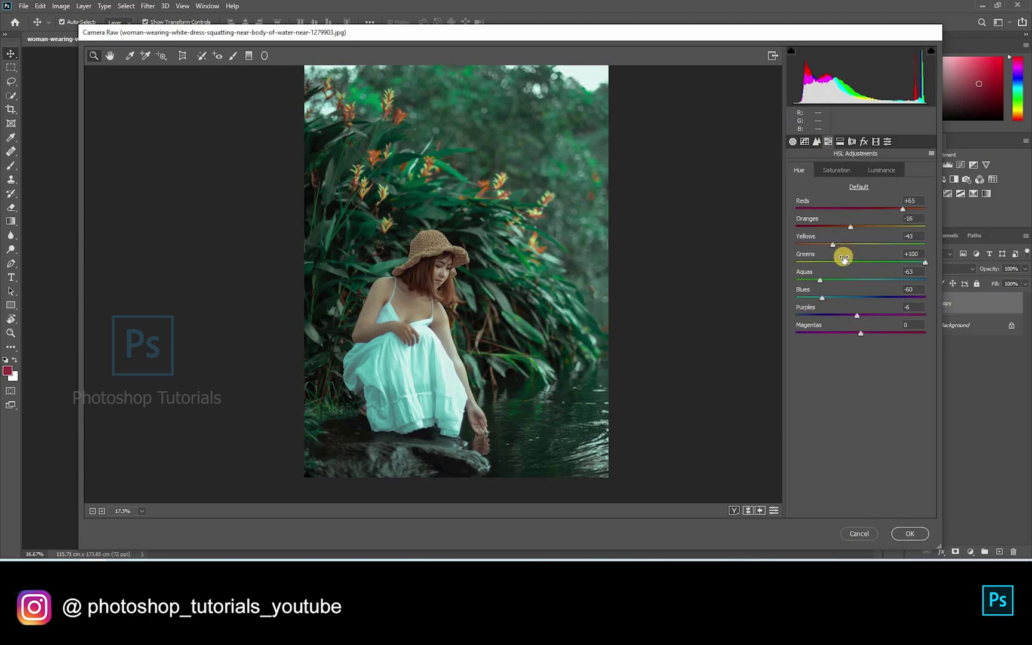
left_click_drag(842, 265, 821, 281)
left_click(835, 298)
left_click_drag(860, 312, 839, 315)
left_click_drag(873, 267, 902, 267)
left_click_drag(833, 245, 796, 245)
left_click_drag(882, 227, 835, 245)
left_click_drag(858, 227, 836, 210)
left_click_drag(818, 280, 832, 279)
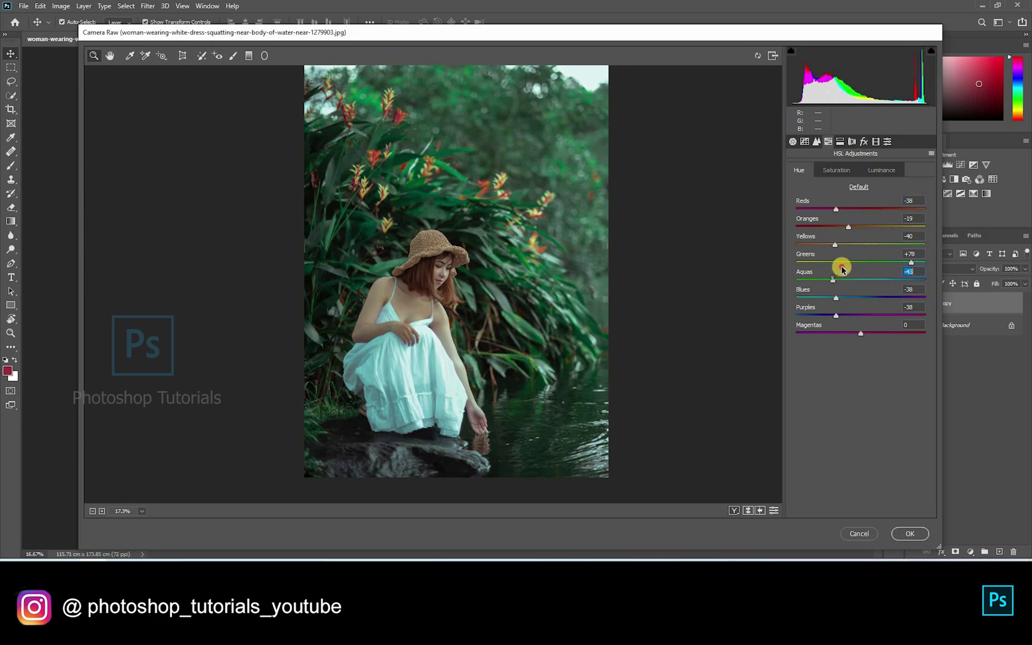
left_click_drag(911, 262, 929, 263)
- Desaturate the greens to -63 and lighten green luminance to -11
left_click(840, 173)
left_click_drag(830, 263, 818, 267)
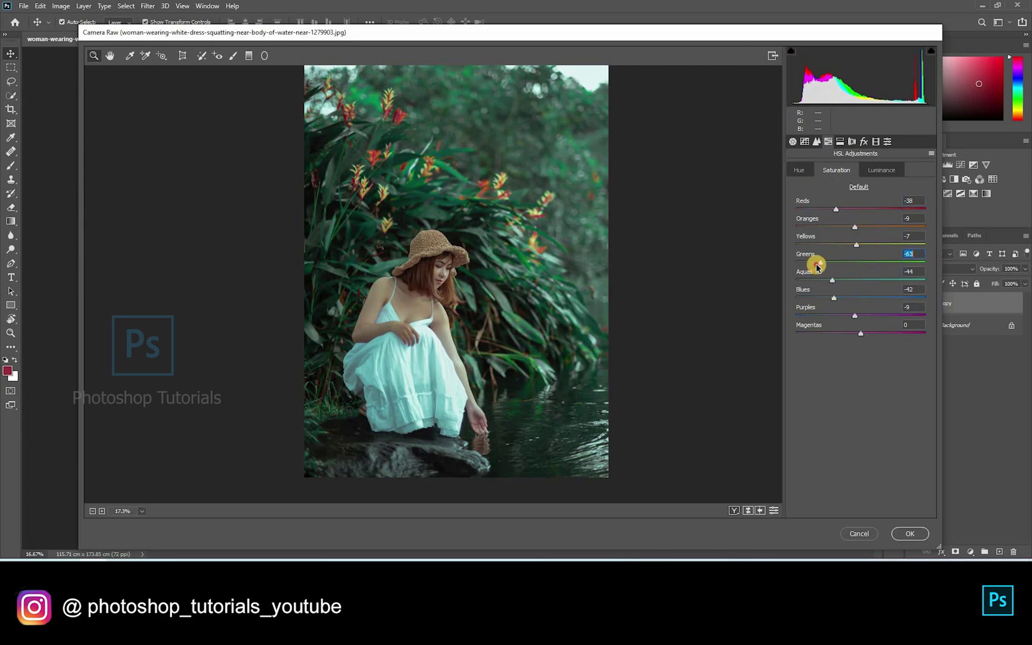
left_click(879, 171)
left_click_drag(841, 266, 855, 264)
left_click(844, 142)
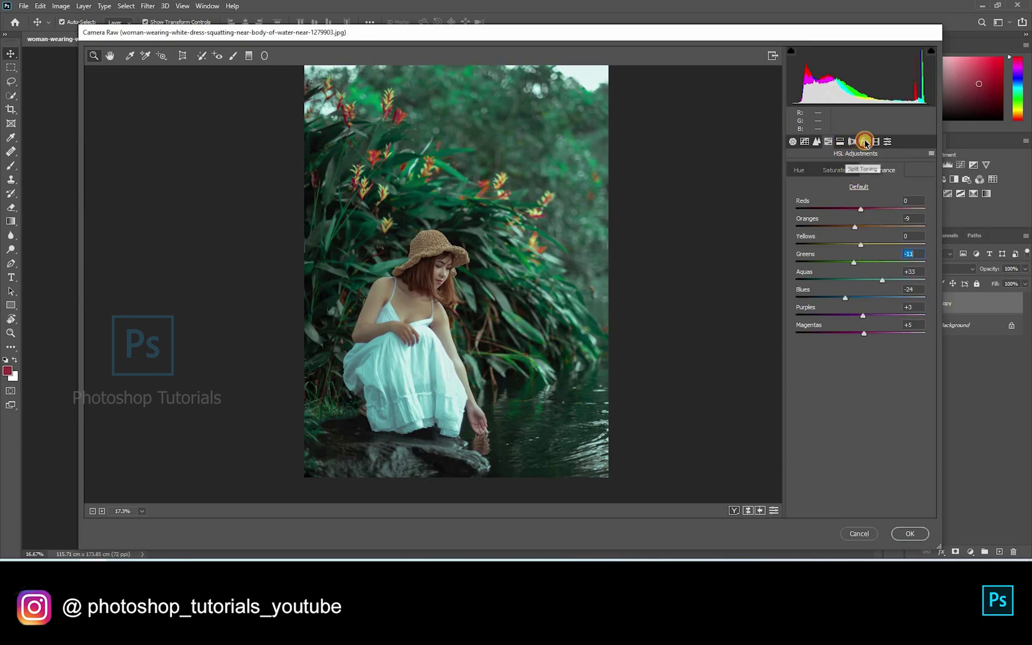
- Set Calibration Red Hue +13, Green Hue +48 and Saturation +38, Blue Saturation +43, and apply
left_click(874, 142)
left_click(891, 361)
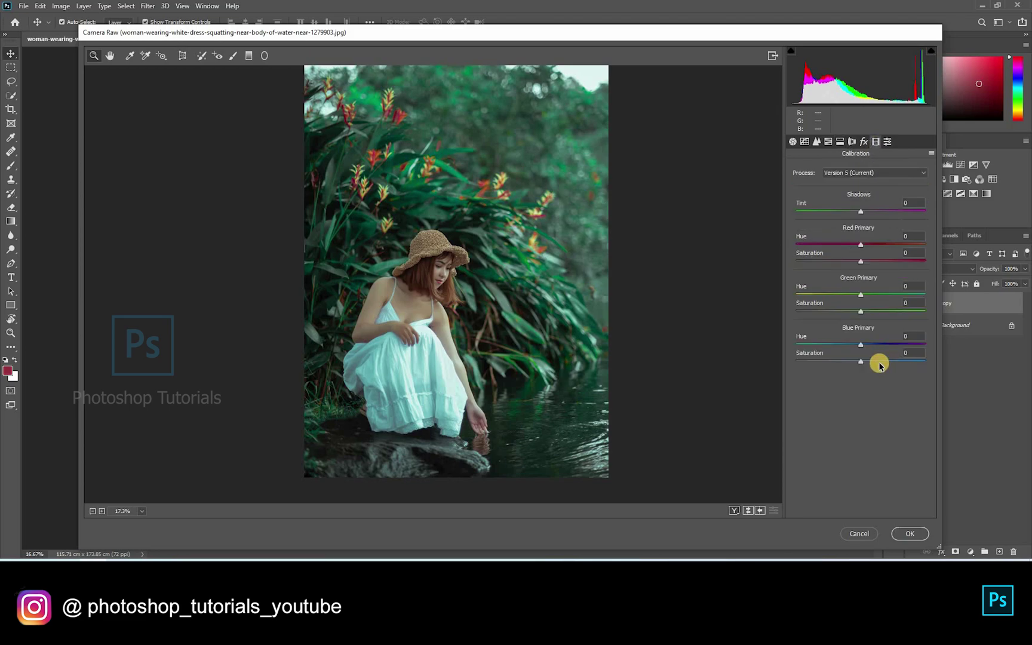
left_click_drag(854, 345, 825, 346)
left_click_drag(861, 312, 869, 246)
left_click_drag(894, 361, 853, 345)
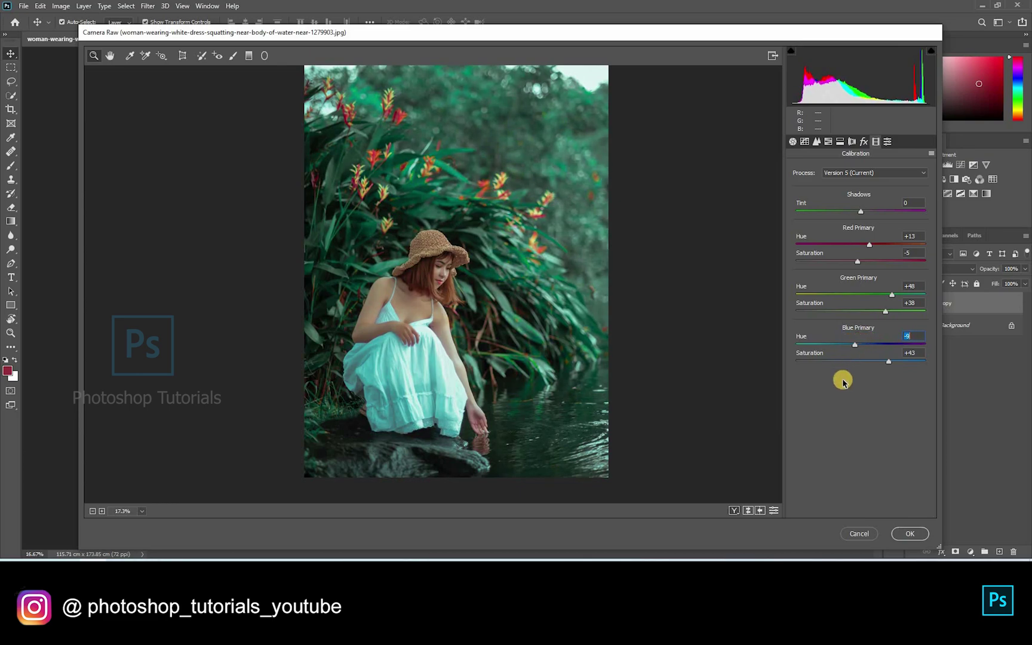
left_click(909, 534)
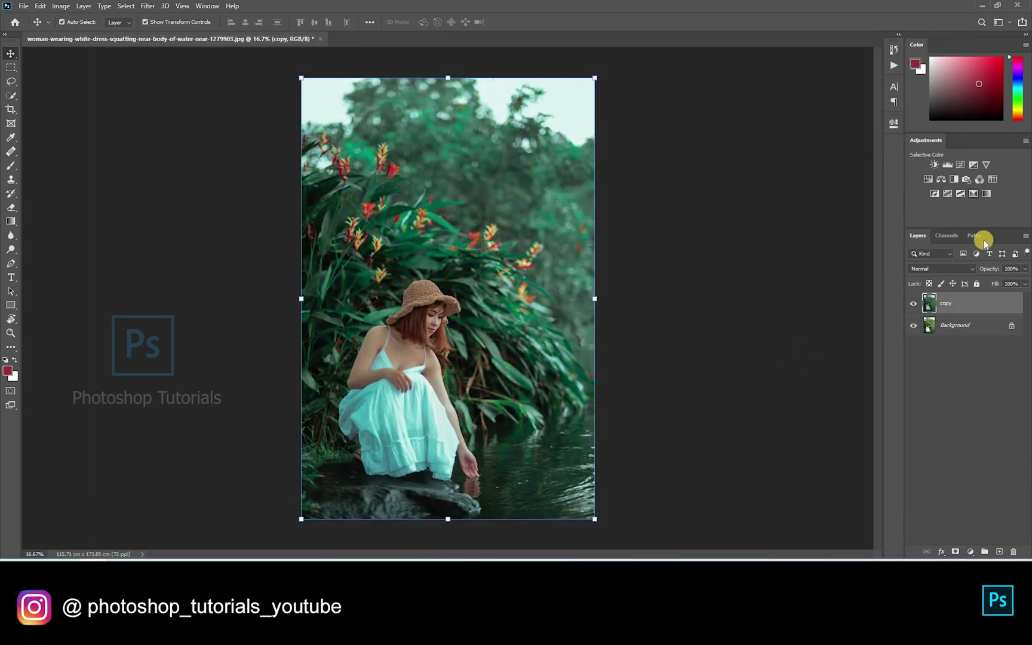
- Name the Selective Color layer 'tone' and adjust magenta in its Reds and Yellows
double_click(962, 304)
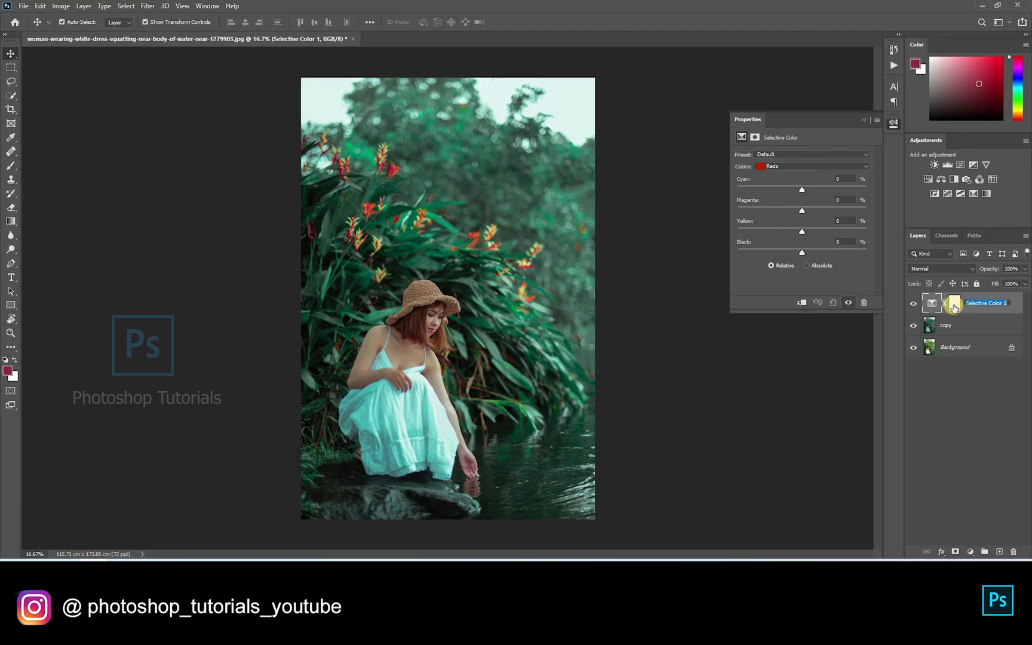
left_click(943, 309)
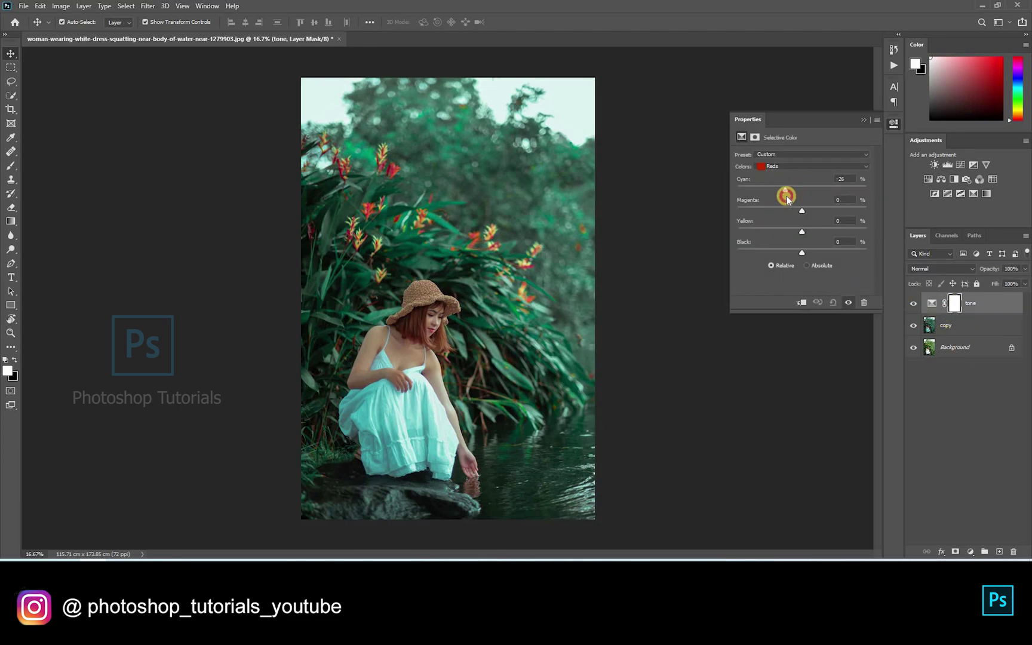
left_click_drag(794, 209, 786, 210)
left_click_drag(781, 217, 798, 216)
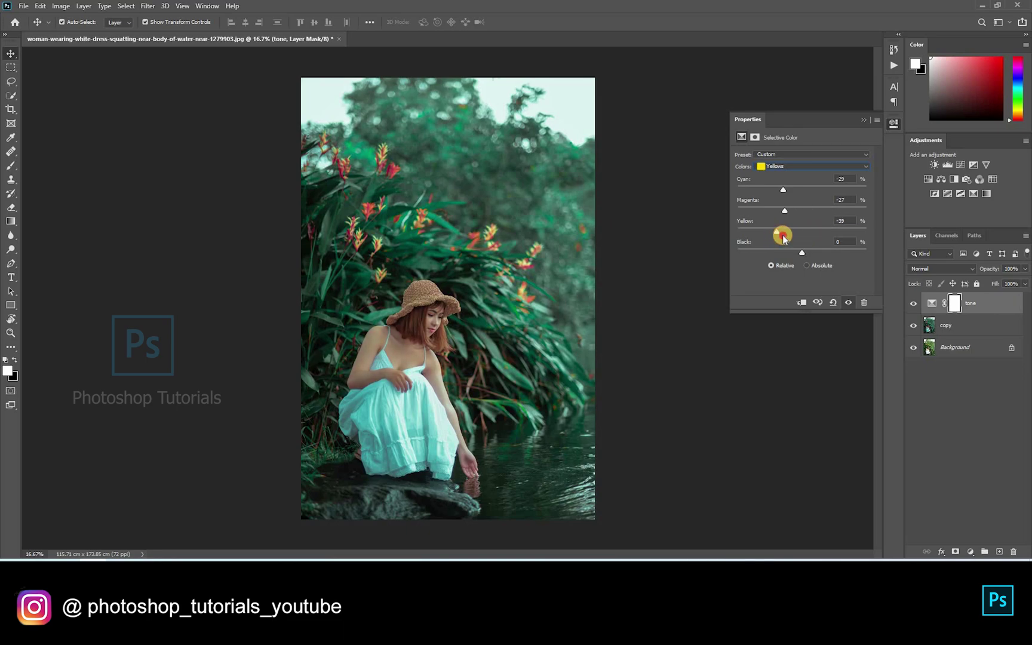
- Pull cyan, magenta, yellow and black out of the Greens range
left_click(794, 168)
left_click(787, 191)
left_click_drag(835, 189, 789, 189)
left_click_drag(802, 210, 792, 252)
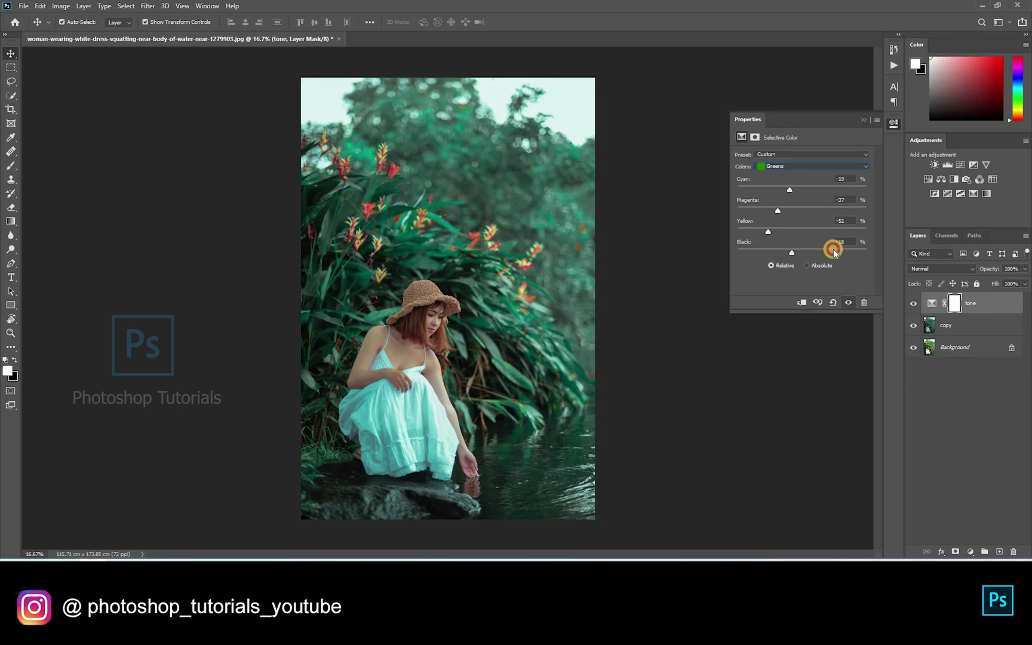
- Set Cyans to Cyan -1, Magenta +12, Yellow +1, Black -1, then compare with tone hidden and shown
left_click(798, 168)
left_click(829, 196)
mouse_move(801, 191)
left_mouse_down()
mouse_move(793, 198)
mouse_move(793, 190)
left_mouse_up()
left_click_drag(801, 210, 796, 210)
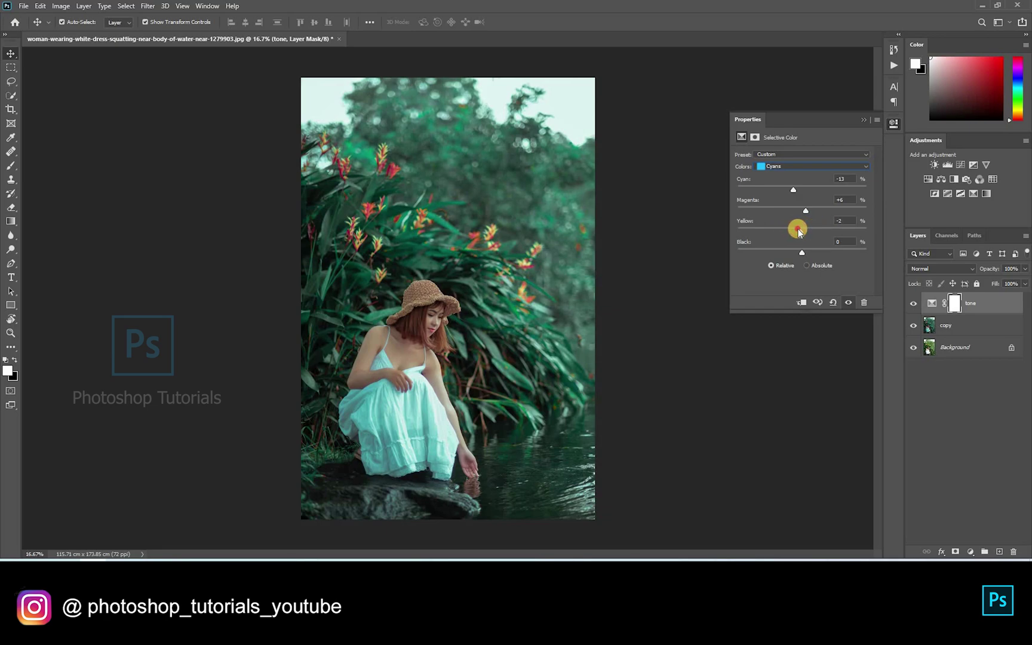
left_click_drag(814, 253, 796, 247)
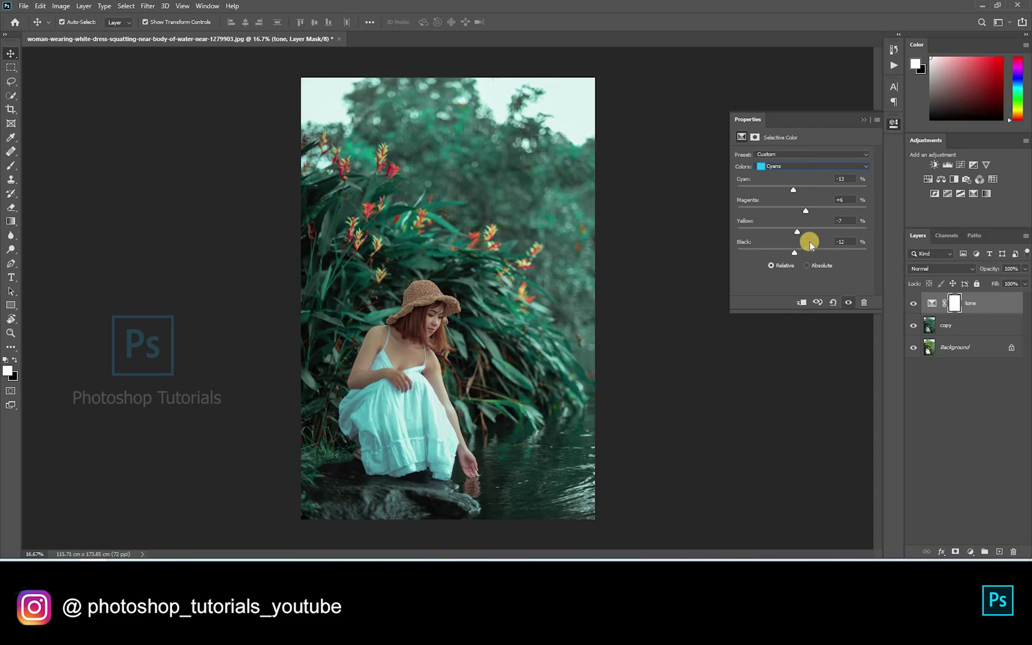
left_click(798, 167)
left_click(801, 193)
left_click(802, 168)
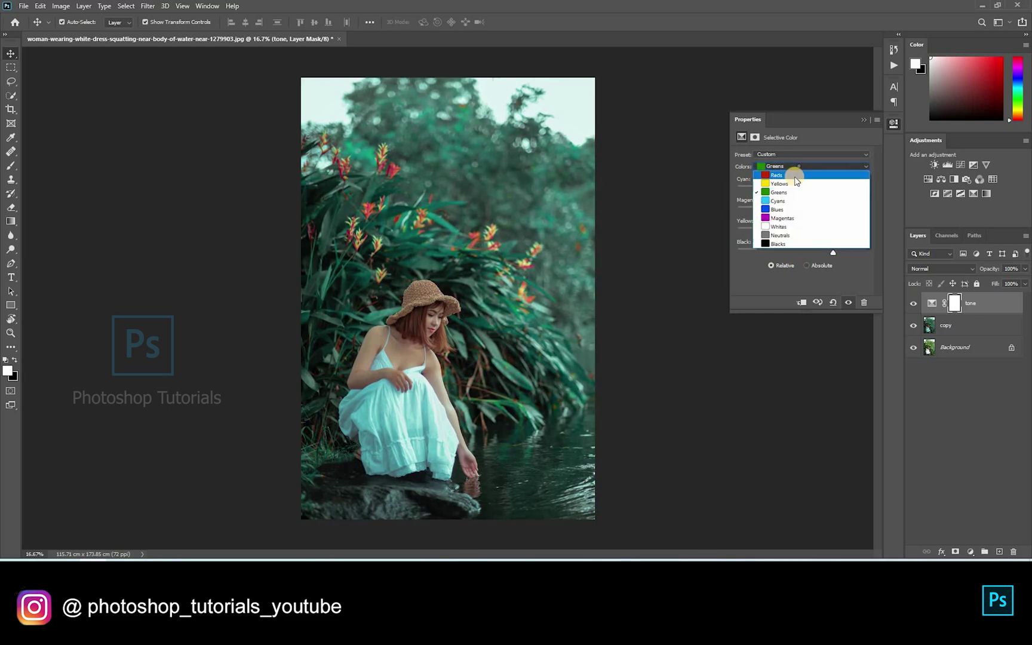
left_click(803, 201)
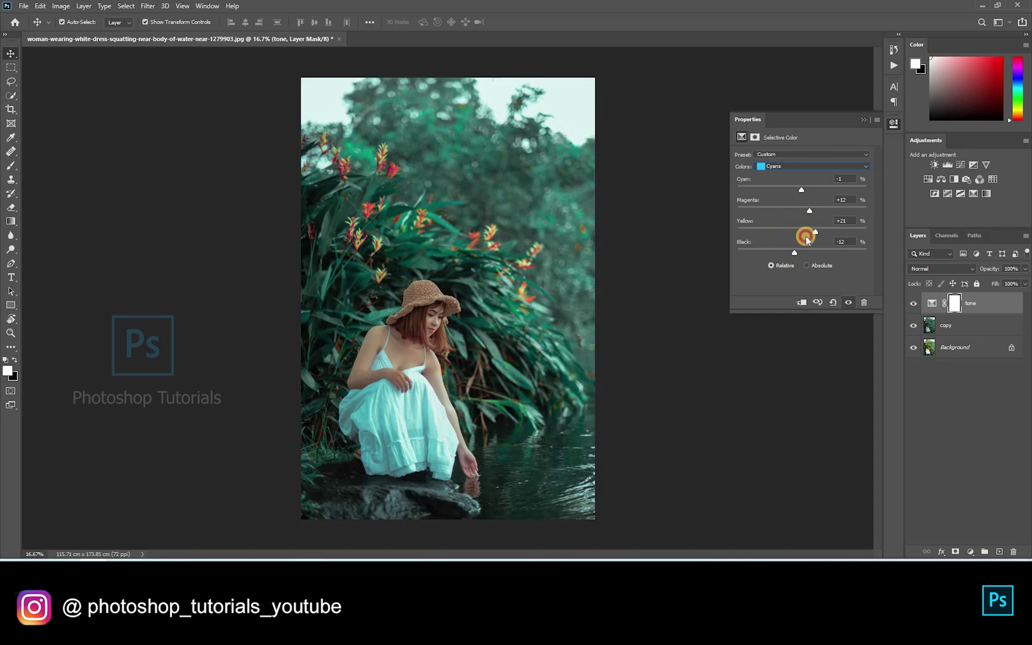
left_click_drag(805, 252, 807, 252)
left_click(914, 305)
left_click(914, 305)
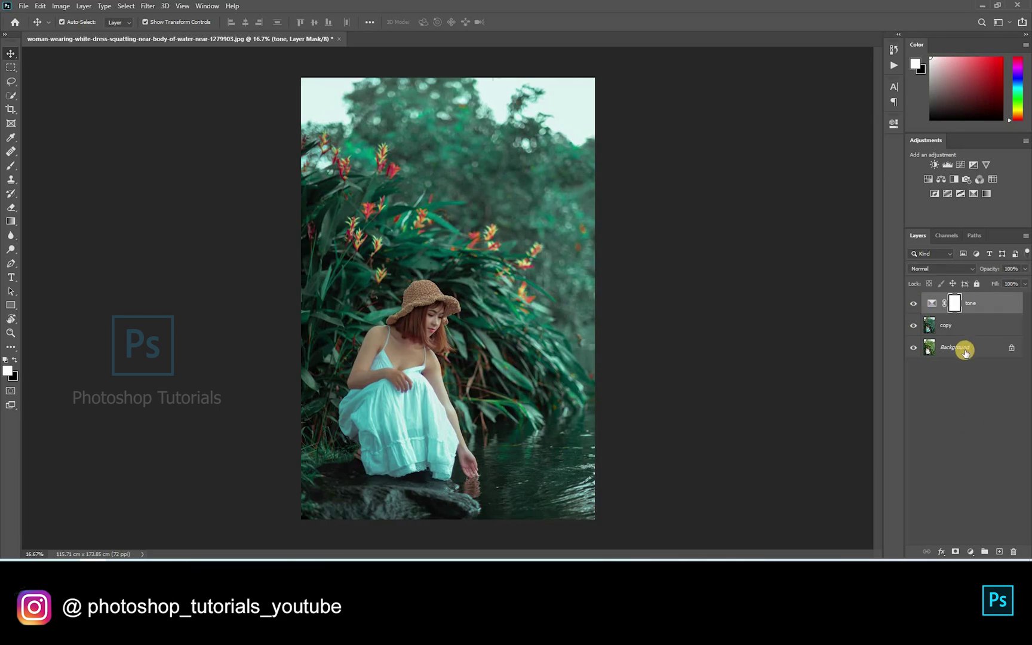
- Add a new empty layer named 'fog' above the tone layer
left_click(964, 368)
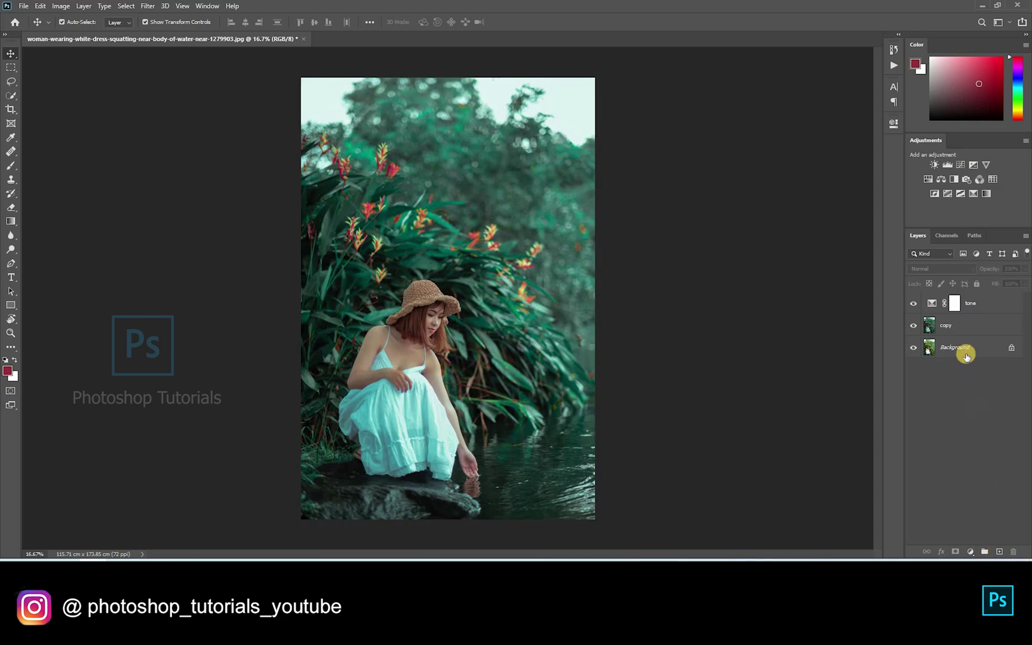
left_click(952, 304)
key("ctrl+shift+alt+n")
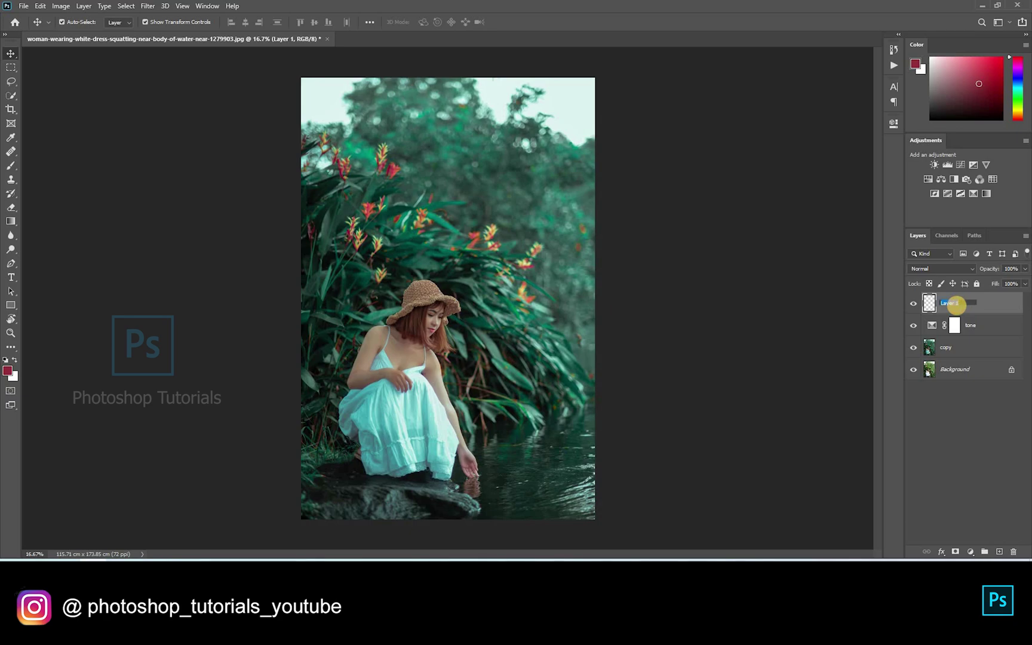
key("Return")
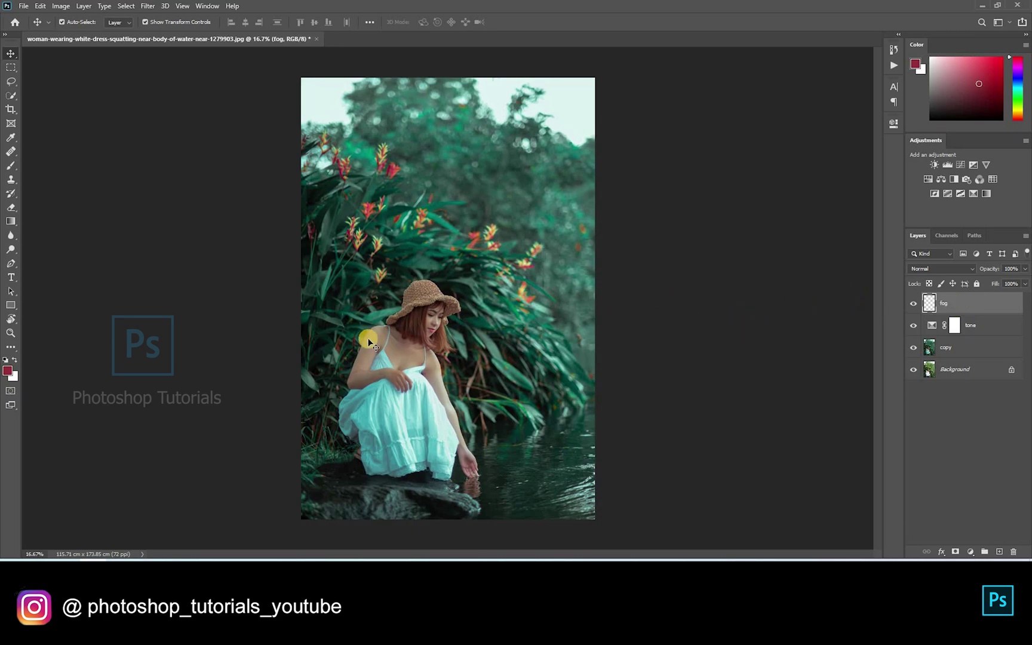
- Select the Brush tool and set its flow to 4%
key("b")
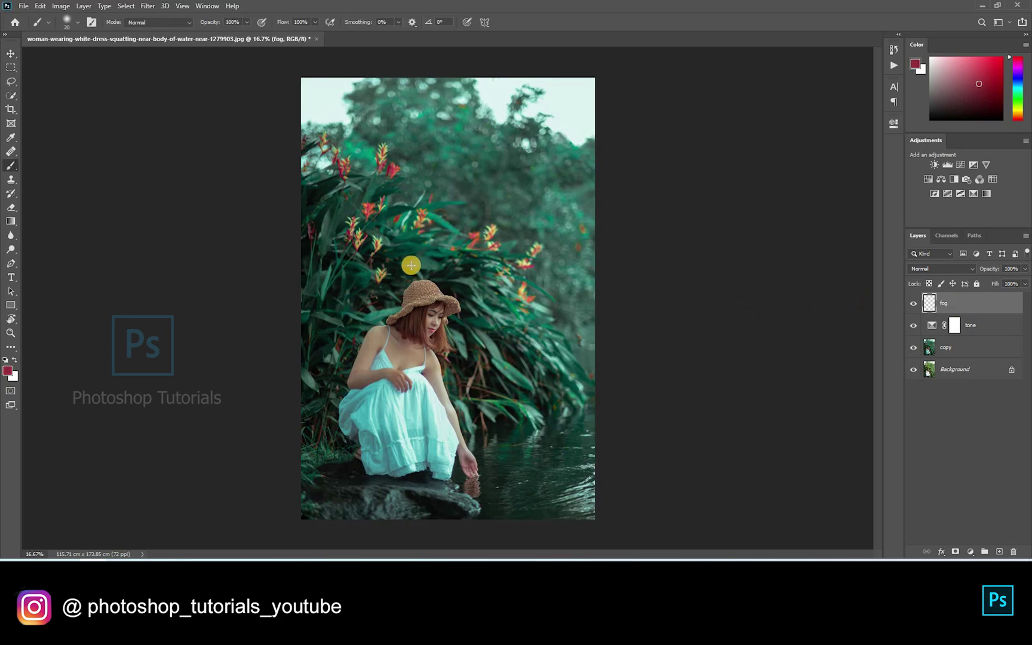
left_click(304, 39)
left_click(267, 34)
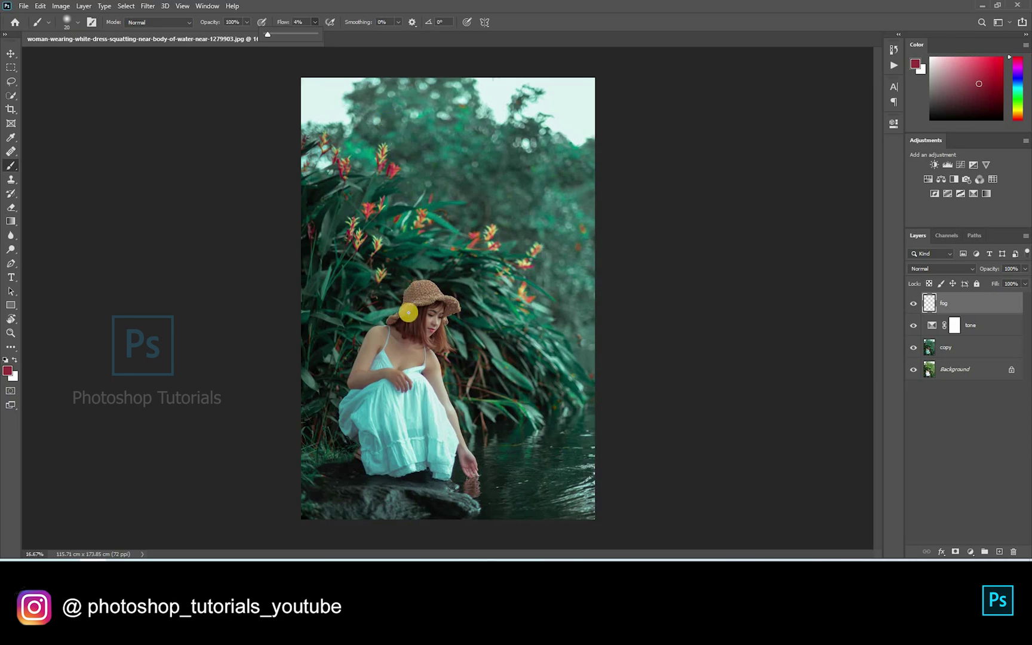
scroll(409, 312, "up", 3)
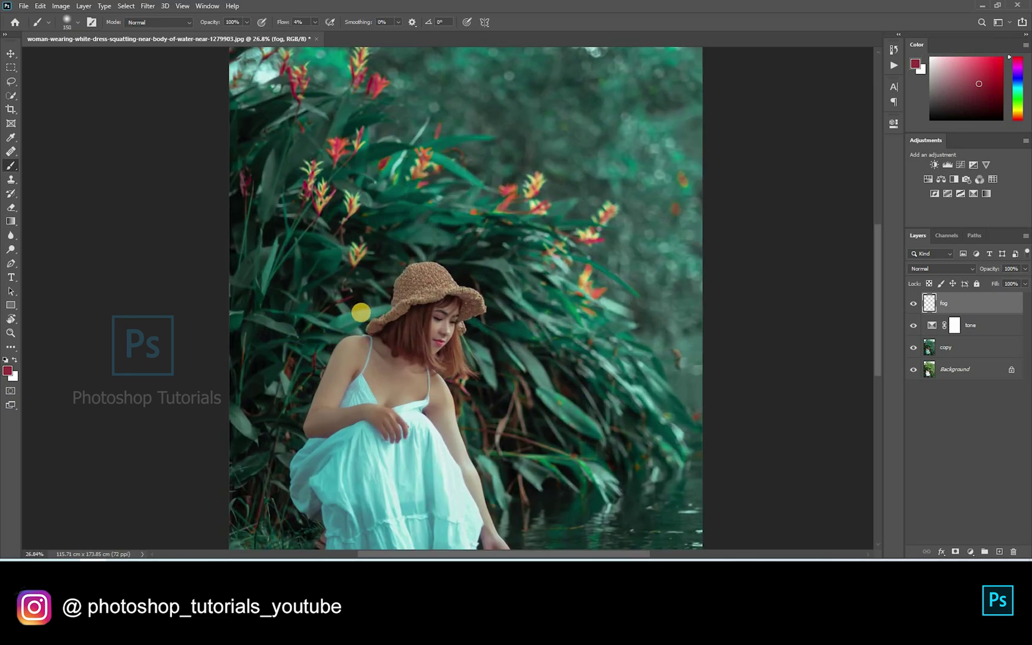
- Sample a teal from the leaves and paint faint fog over leaves and dress with a 1000 brush
left_click(372, 308, "alt")
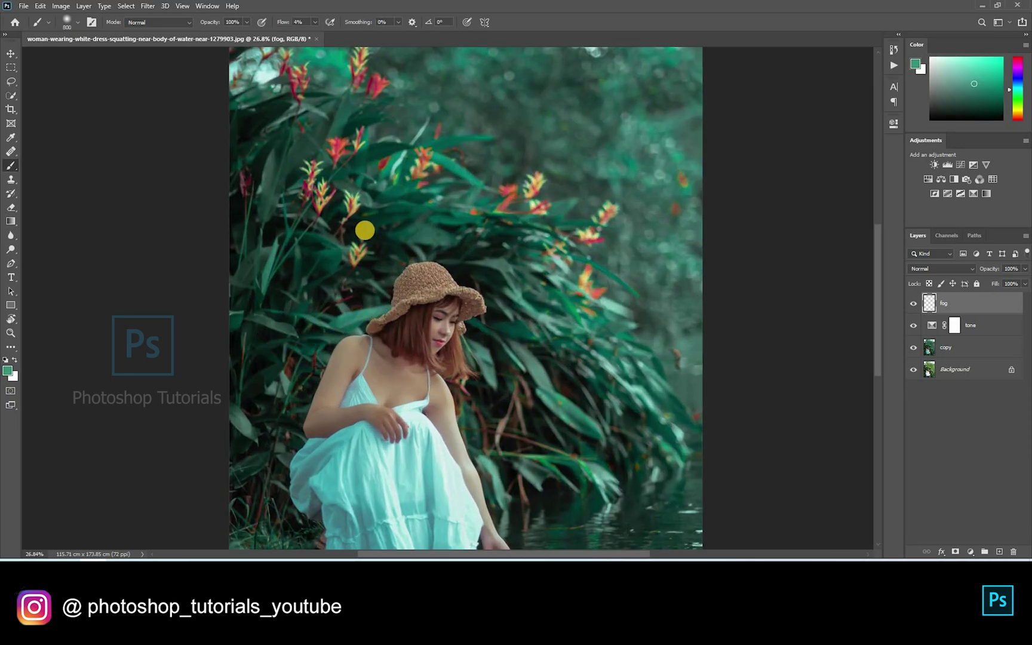
left_click_drag(362, 231, 405, 166)
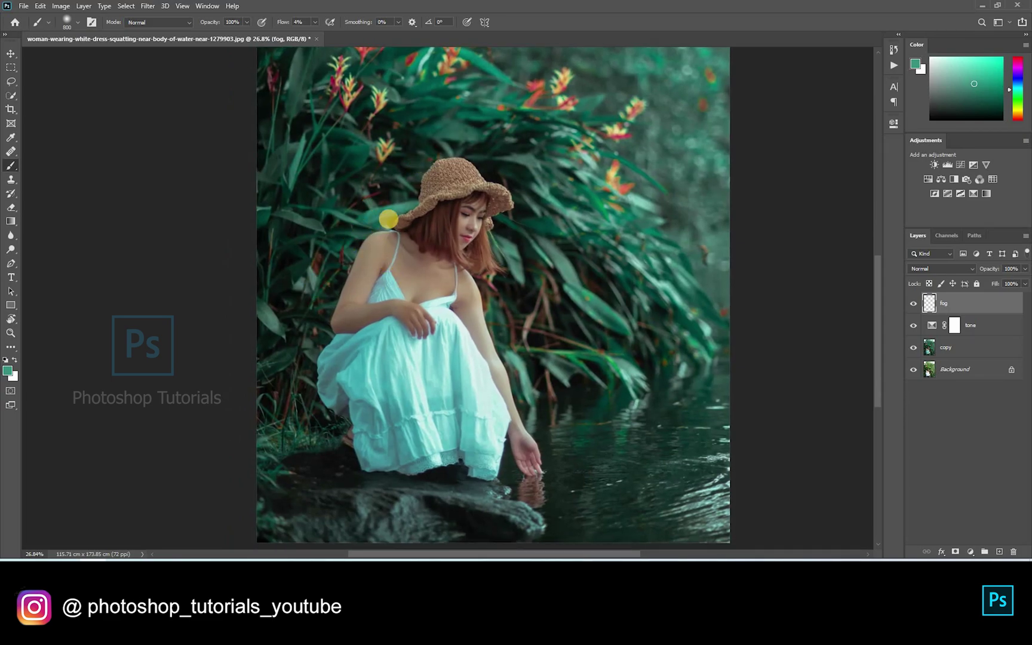
key("bracketright")
key("bracketright")
key("bracketright")
key("bracketright")
key("bracketright")
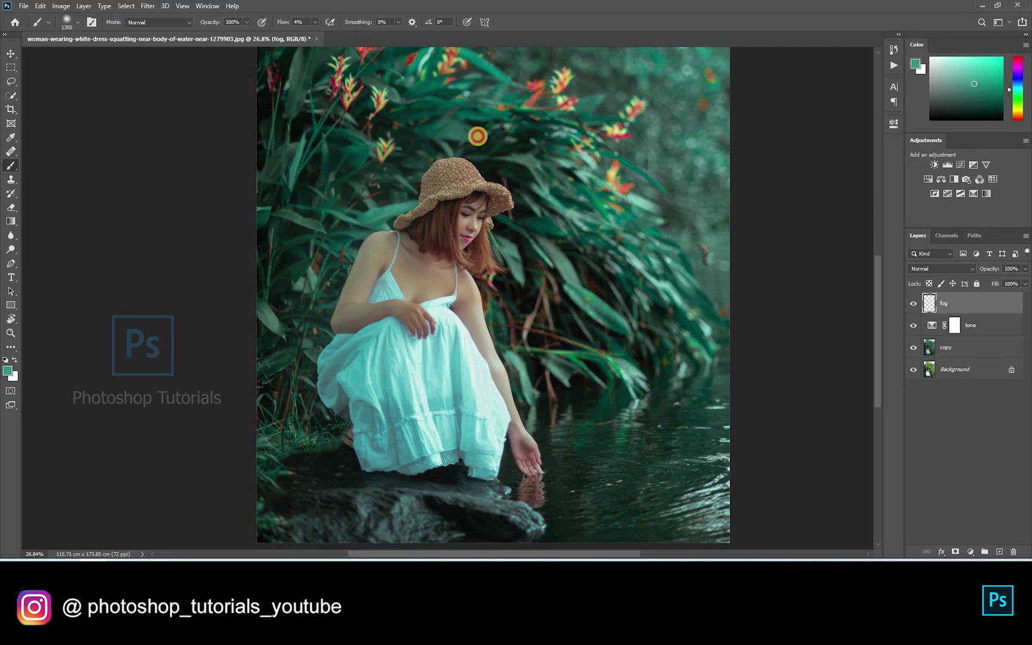
left_click_drag(532, 246, 528, 302)
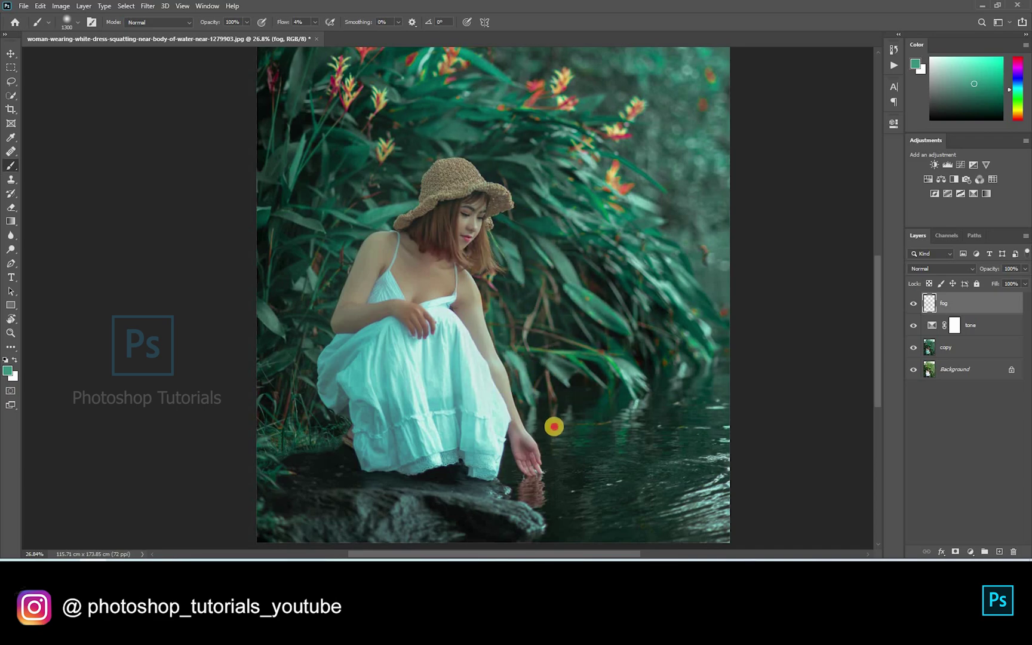
mouse_move(398, 436)
left_mouse_down()
mouse_move(329, 407)
mouse_move(526, 216)
left_mouse_up()
mouse_move(376, 238)
left_mouse_down()
mouse_move(527, 364)
mouse_move(329, 309)
mouse_move(475, 233)
mouse_move(538, 328)
left_mouse_up()
- Toggle the fog layer to check it, then paint more faint fog over the scene and dress
left_click(913, 303)
left_click(914, 303)
scroll(422, 330, "up", 5)
scroll(504, 206, "down", 6)
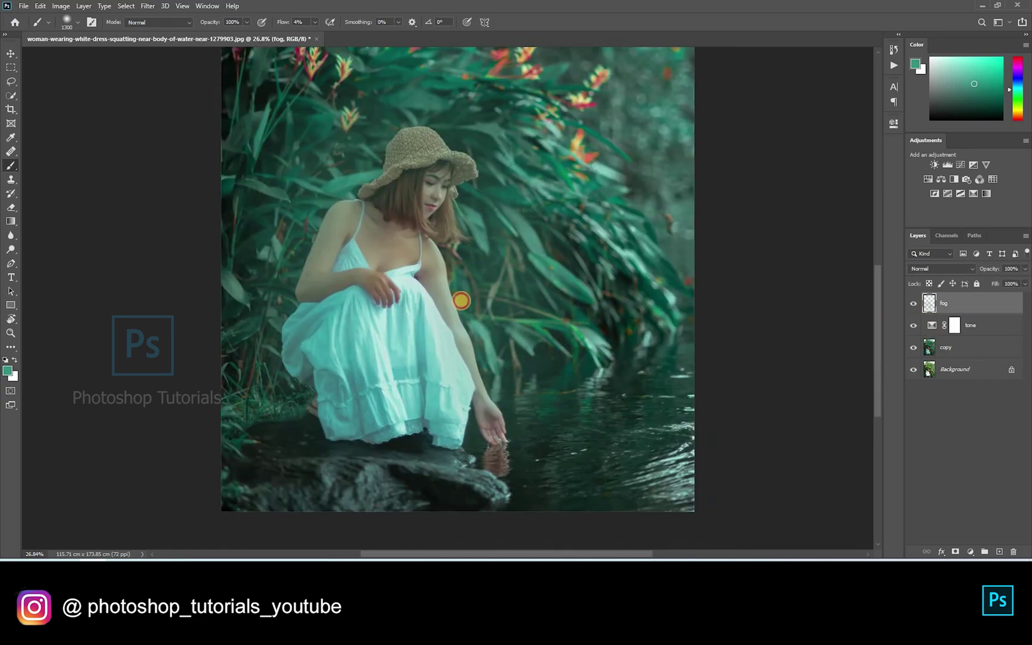
scroll(461, 301, "up", 4)
scroll(461, 301, "left", 2)
scroll(416, 341, "down", 4)
scroll(434, 272, "up", 3)
mouse_move(392, 268)
left_mouse_down()
mouse_move(454, 260)
mouse_move(528, 314)
mouse_move(605, 311)
mouse_move(621, 392)
left_mouse_up()
scroll(605, 311, "down", 3)
scroll(605, 312, "left", 3)
left_click_drag(588, 438, 461, 342)
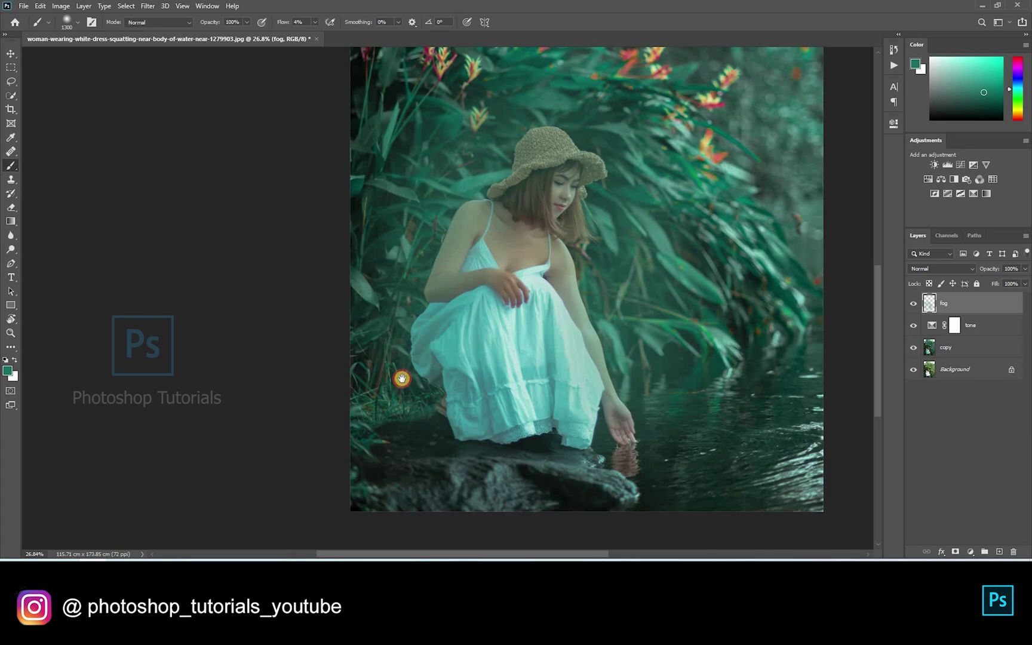
- Add fog over the upper-left foliage and near the hat, then hide the fog layer
scroll(330, 306, "up", 3)
scroll(330, 307, "right", 3)
left_click_drag(361, 352, 337, 246)
left_click_drag(526, 259, 539, 418)
left_click(913, 303)
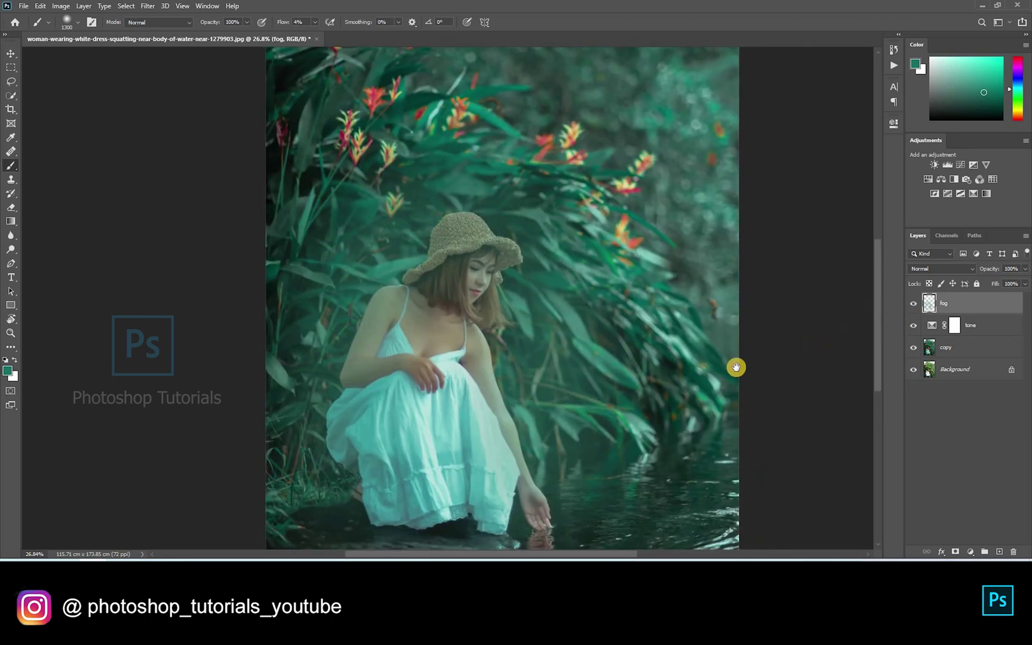
scroll(449, 196, "down", 2)
scroll(449, 196, "right", 2)
- On the copy layer, quick-select the woman's hat, body, rock and hand
key("w")
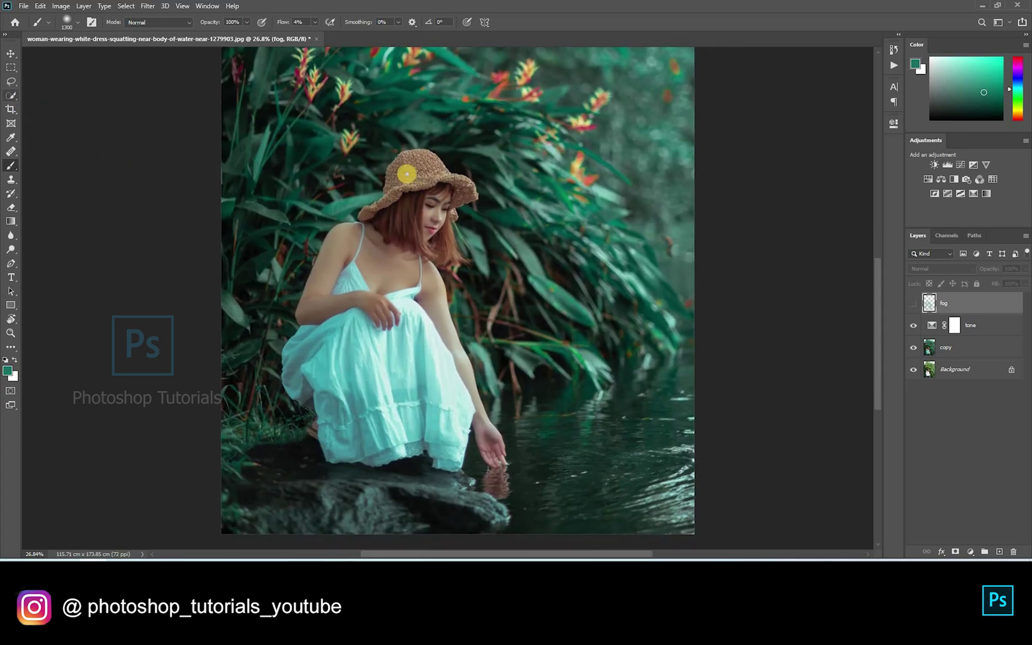
key("alt+bracketleft")
key("alt+bracketleft")
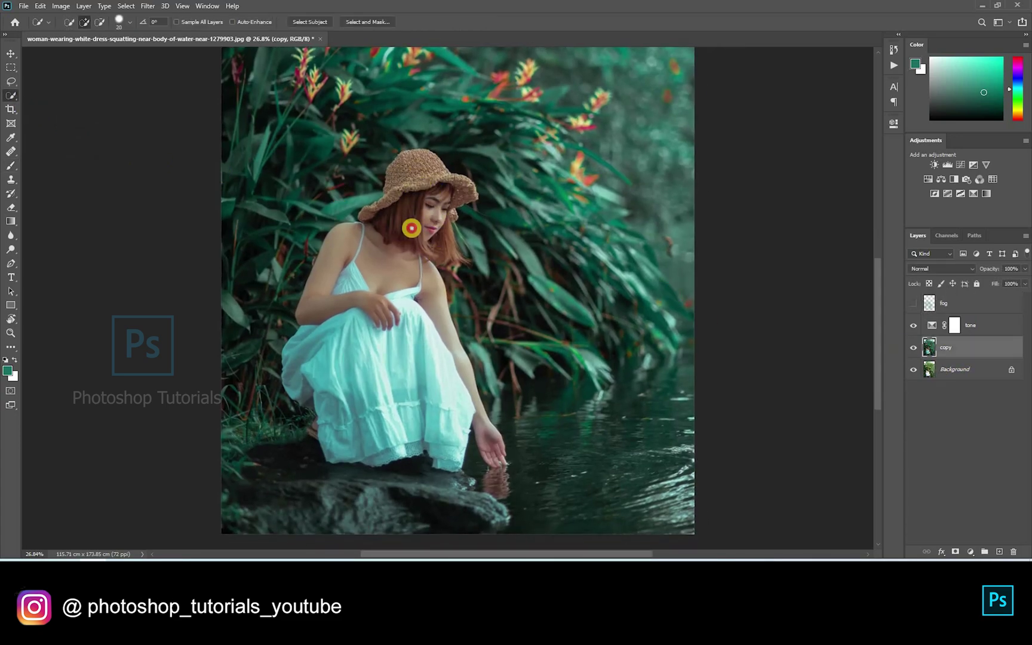
mouse_move(437, 177)
left_mouse_down()
mouse_move(454, 188)
mouse_move(448, 201)
left_mouse_up()
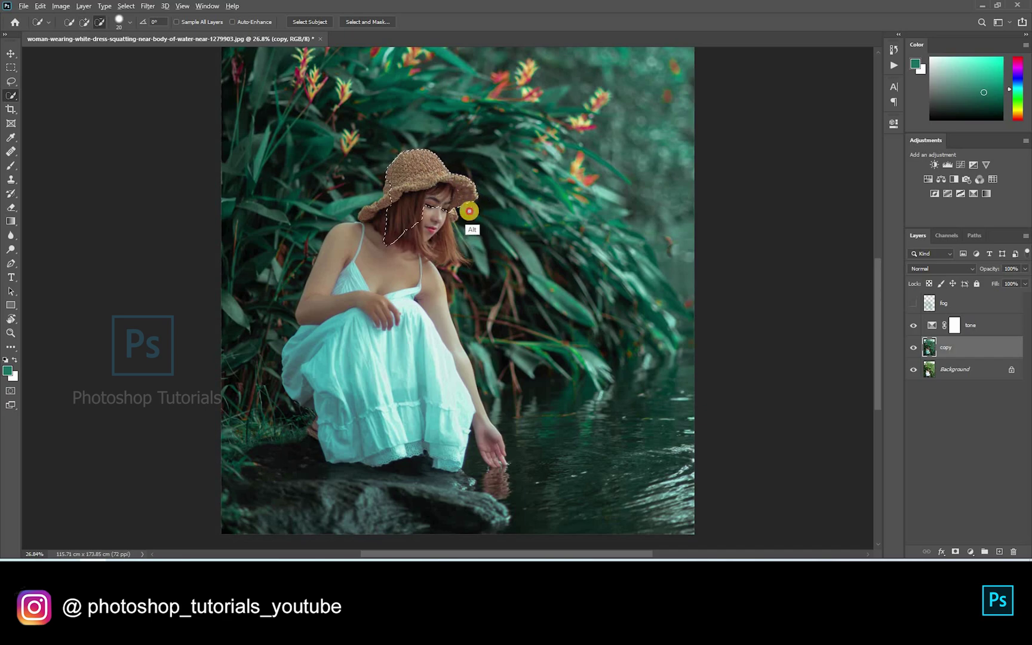
mouse_move(449, 254)
left_mouse_down()
mouse_move(355, 292)
mouse_move(328, 277)
mouse_move(322, 341)
mouse_move(299, 389)
mouse_move(343, 425)
mouse_move(432, 438)
mouse_move(446, 464)
mouse_move(488, 446)
mouse_move(482, 464)
mouse_move(473, 426)
left_mouse_up()
mouse_move(260, 327)
left_mouse_down()
mouse_move(295, 275)
mouse_move(268, 347)
mouse_move(265, 398)
mouse_move(262, 386)
mouse_move(318, 421)
mouse_move(307, 438)
mouse_move(215, 454)
mouse_move(216, 504)
mouse_move(233, 503)
mouse_move(301, 431)
left_mouse_up()
- Trim the selection at the shoulder and hair, then mask the woman out of the shown fog layer
left_click(449, 275, "alt")
left_click(458, 254, "alt")
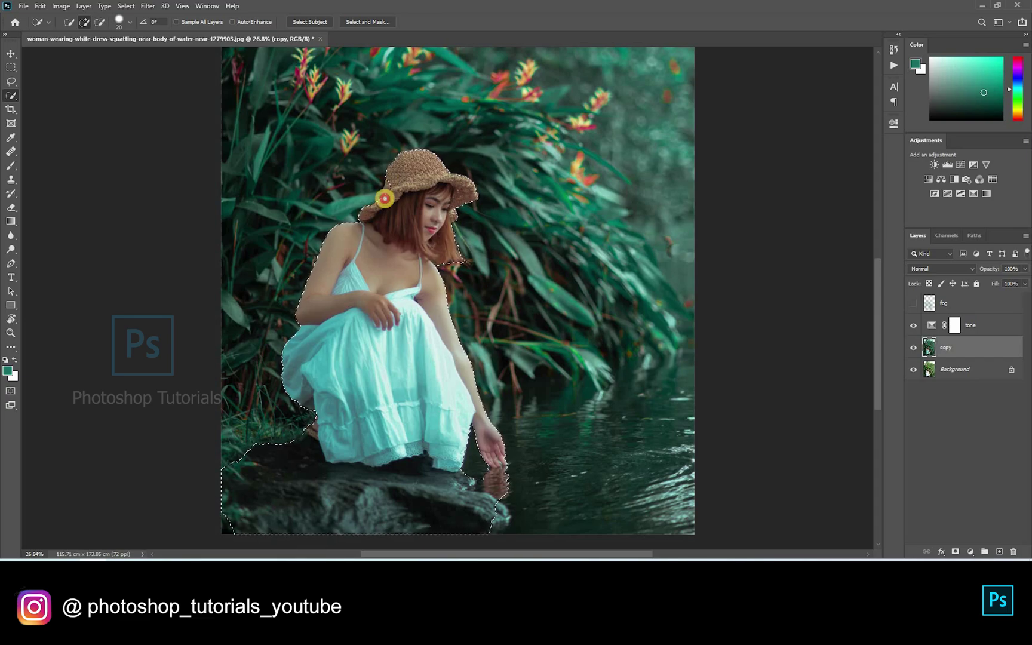
left_click(955, 303)
left_click(955, 552)
- Set a soft black brush at 13% flow on the fog mask and zoom to the woman's face
key("b")
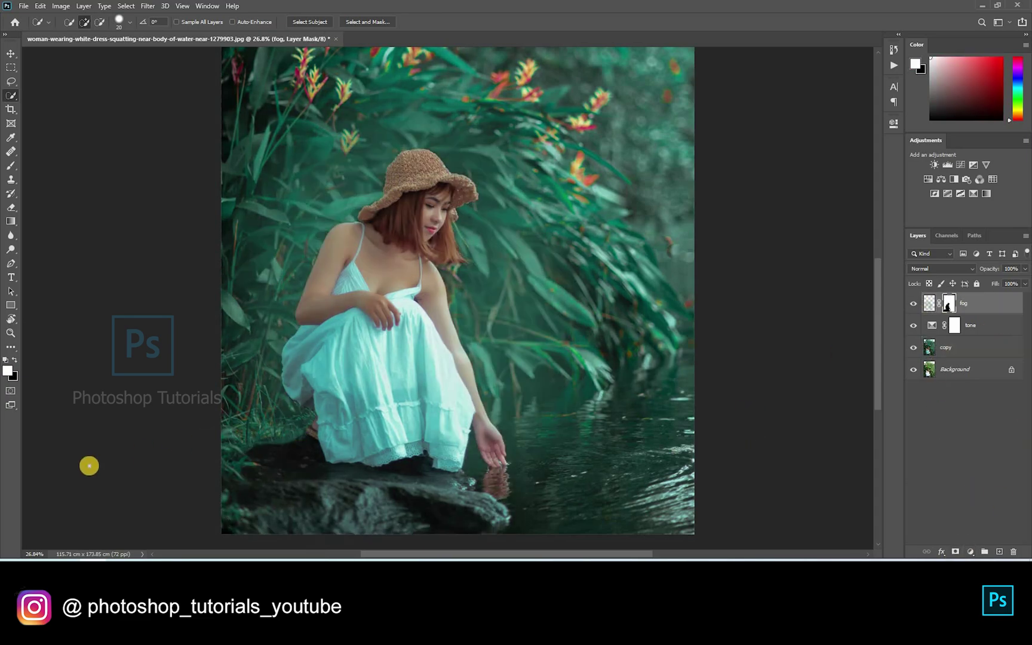
scroll(394, 277, "up", 5)
key("shift+1")
key("shift+3")
key("x")
left_click(183, 486)
scroll(449, 249, "up", 10)
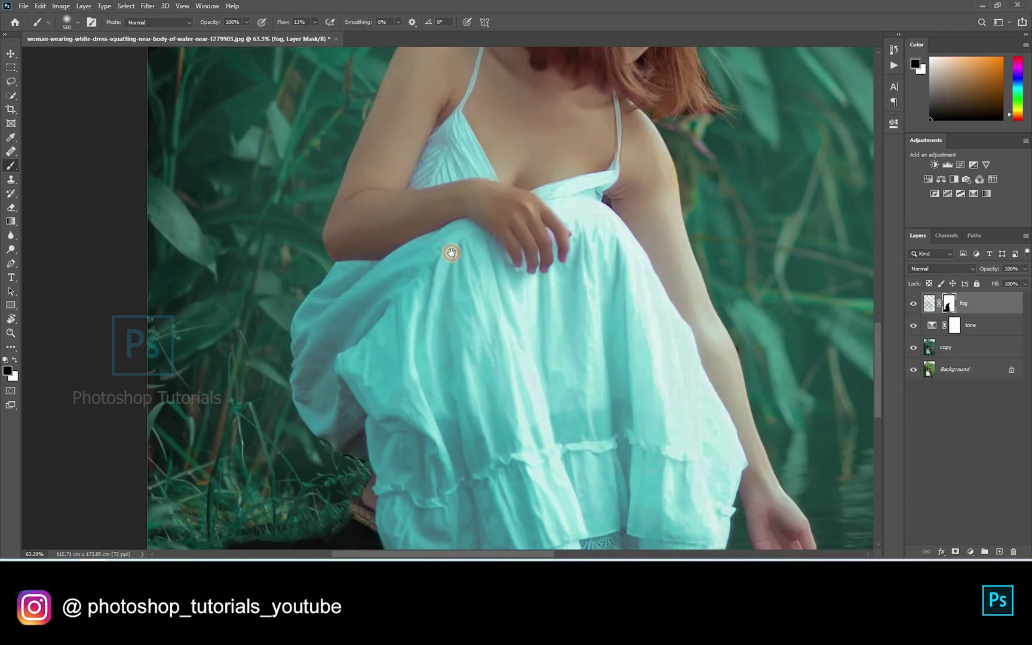
scroll(431, 300, "up", 3)
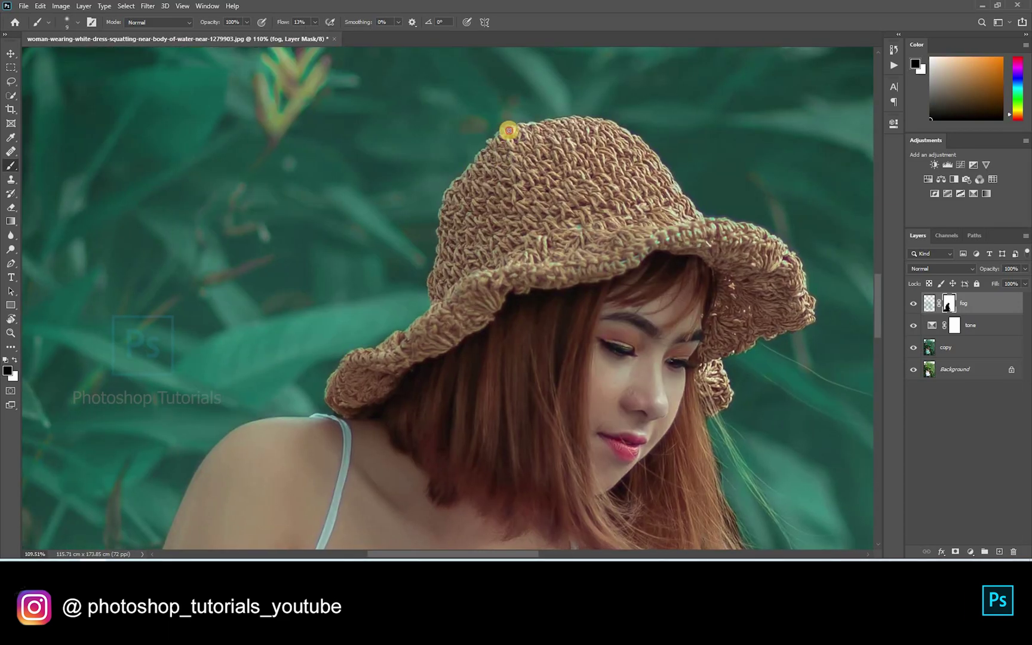
left_click_drag(506, 132, 296, 269)
scroll(451, 267, "down", 3)
scroll(451, 268, "right", 3)
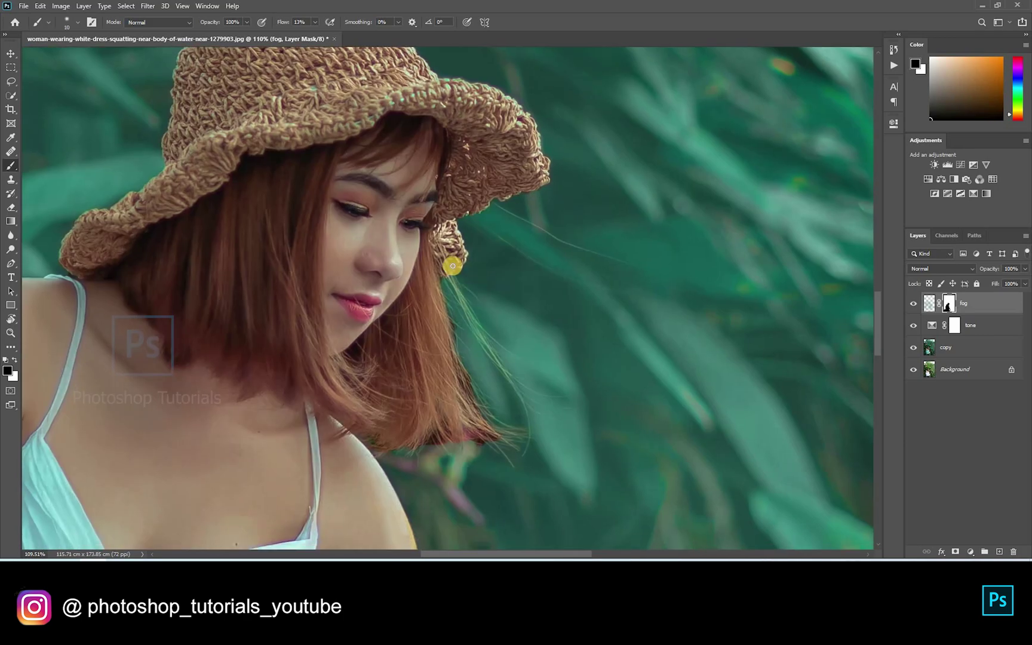
- Switch to white at 21% flow, enlarge the brush to 45 then 200, and zoom out
key("x")
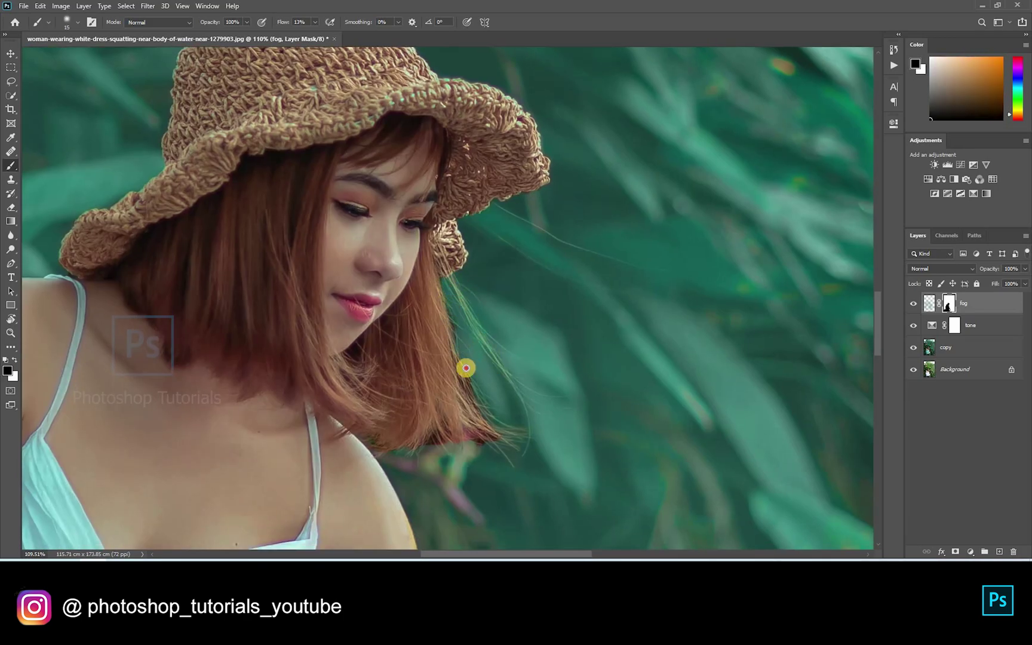
scroll(433, 336, "down", 3)
scroll(433, 336, "right", 2)
key("bracketright")
key("bracketright")
key("bracketright")
key("bracketright")
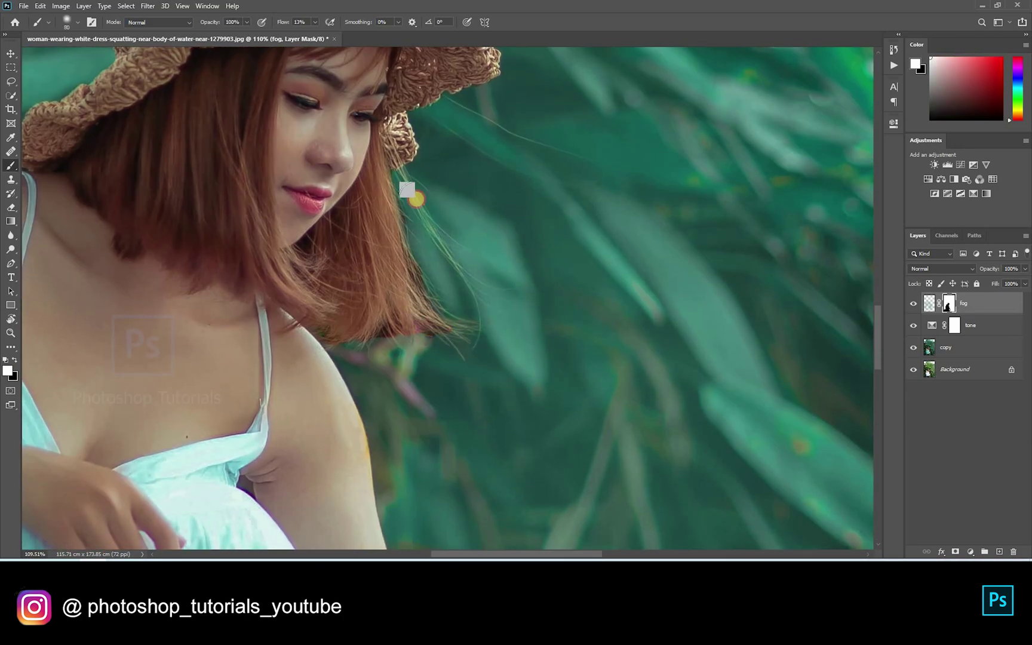
scroll(416, 264, "down", 10)
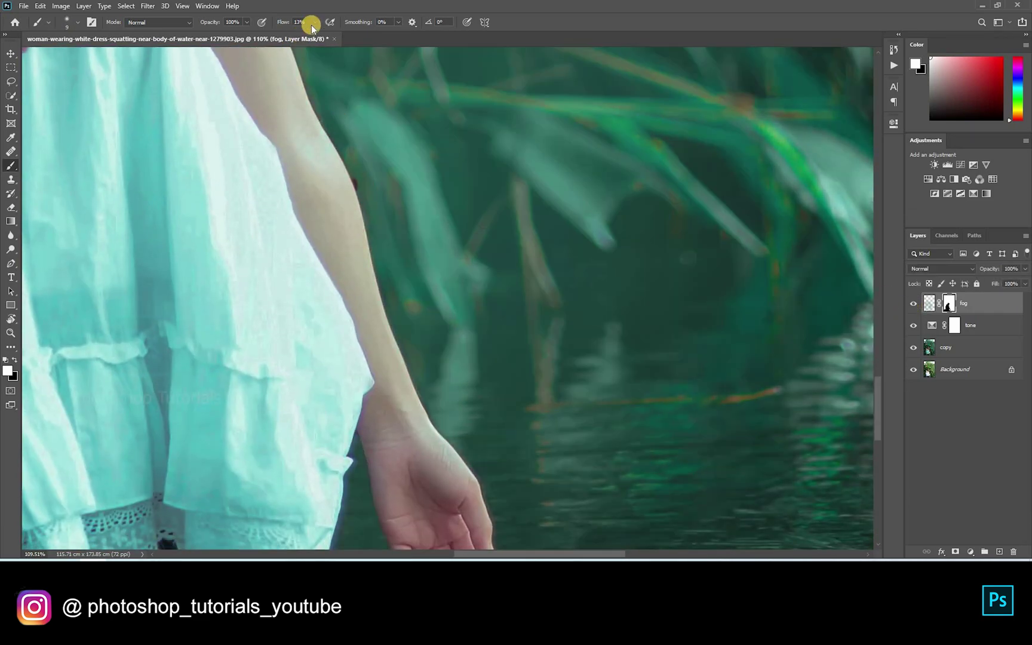
left_click_drag(311, 24, 363, 198)
scroll(410, 305, "up", 10)
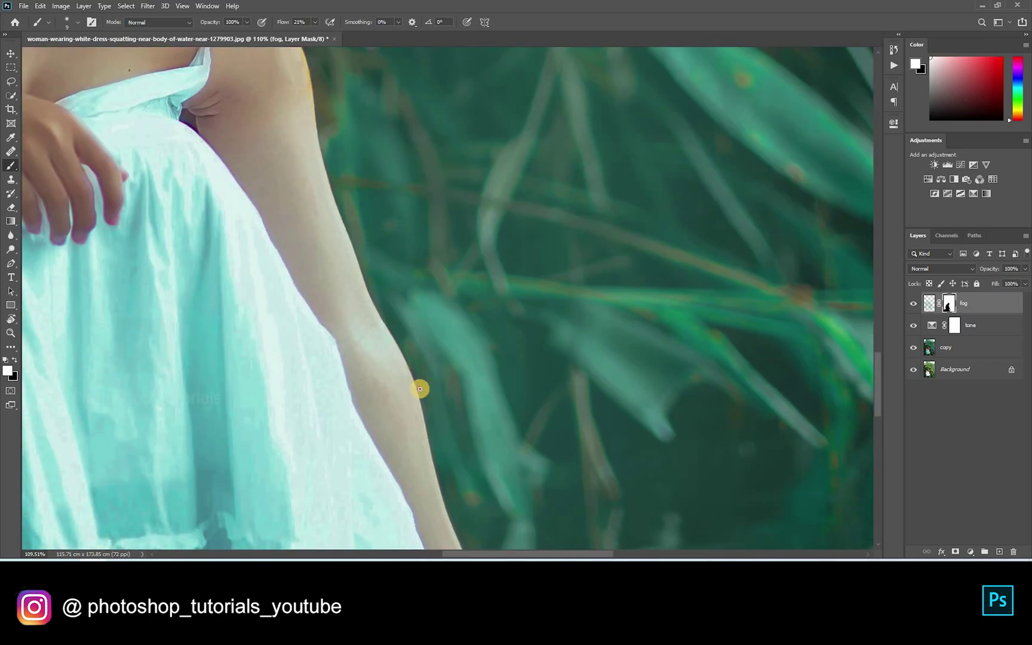
key("bracketright")
key("bracketright")
key("bracketright")
key("bracketright")
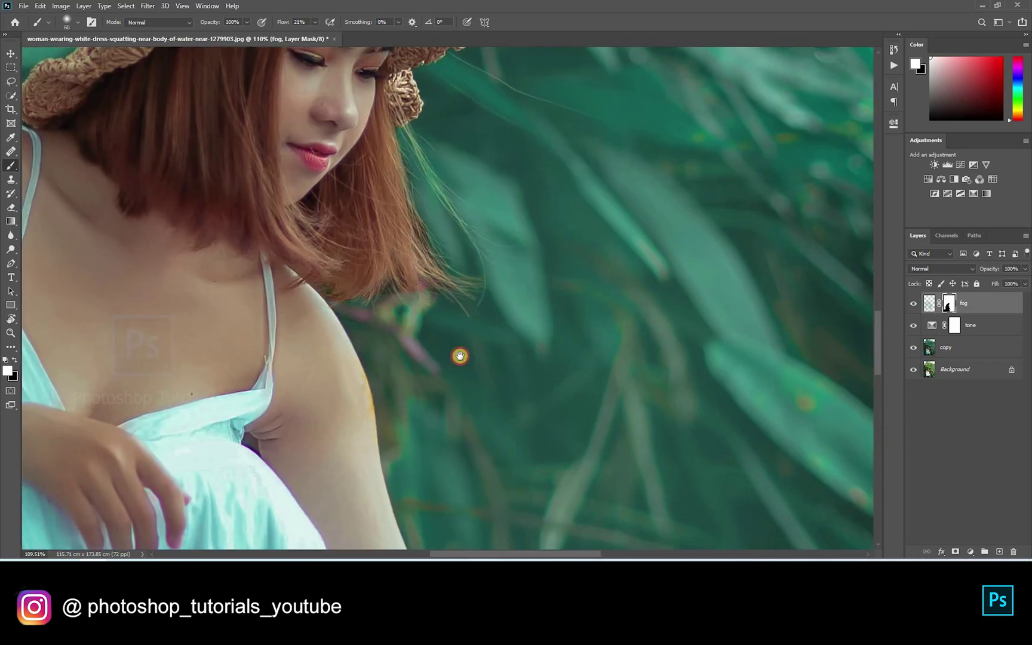
scroll(458, 357, "down", 10)
key("bracketright")
key("bracketright")
key("bracketright")
key("bracketright")
key("bracketright")
key("bracketright")
key("bracketright")
key("bracketright")
key("bracketright")
key("bracketright")
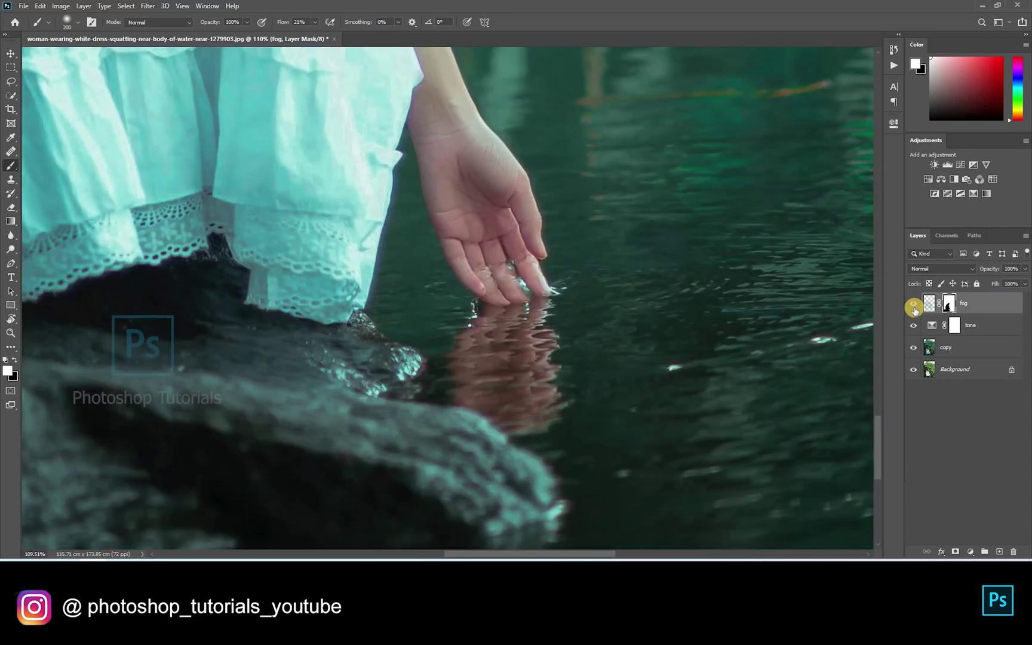
scroll(454, 301, "down", 5)
scroll(528, 390, "down", 2)
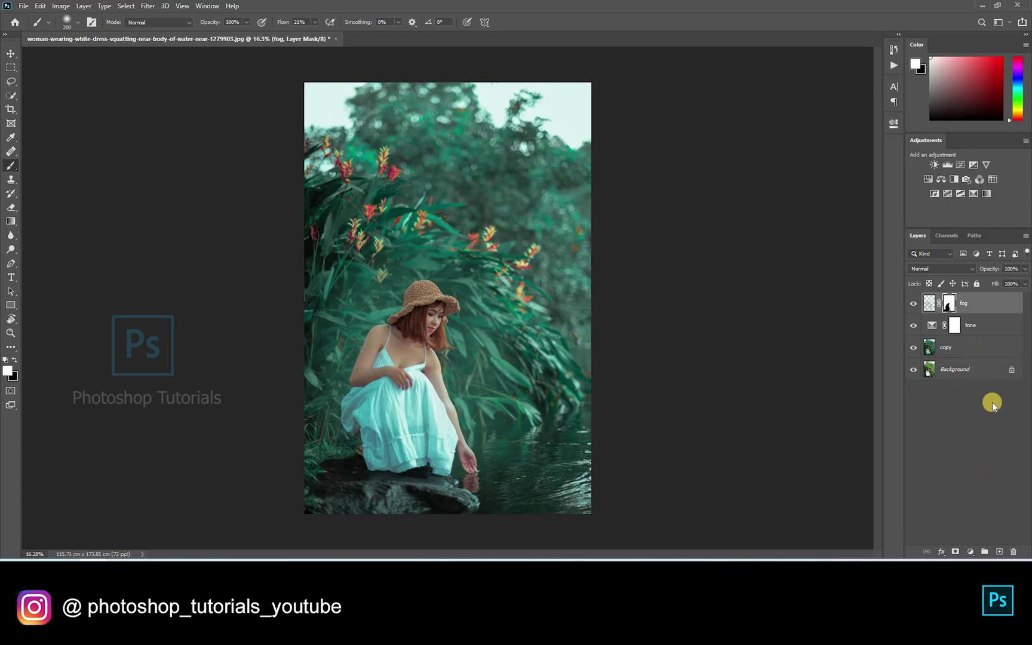
- Add a new layer named 'stamp' above the copy layer
left_click(967, 347)
left_click(999, 552)
double_click(948, 347)
type("stamp")
key("Return")
- With a 200 Clone Stamp, sample foliage and clone it over the top-right sky
key("s")
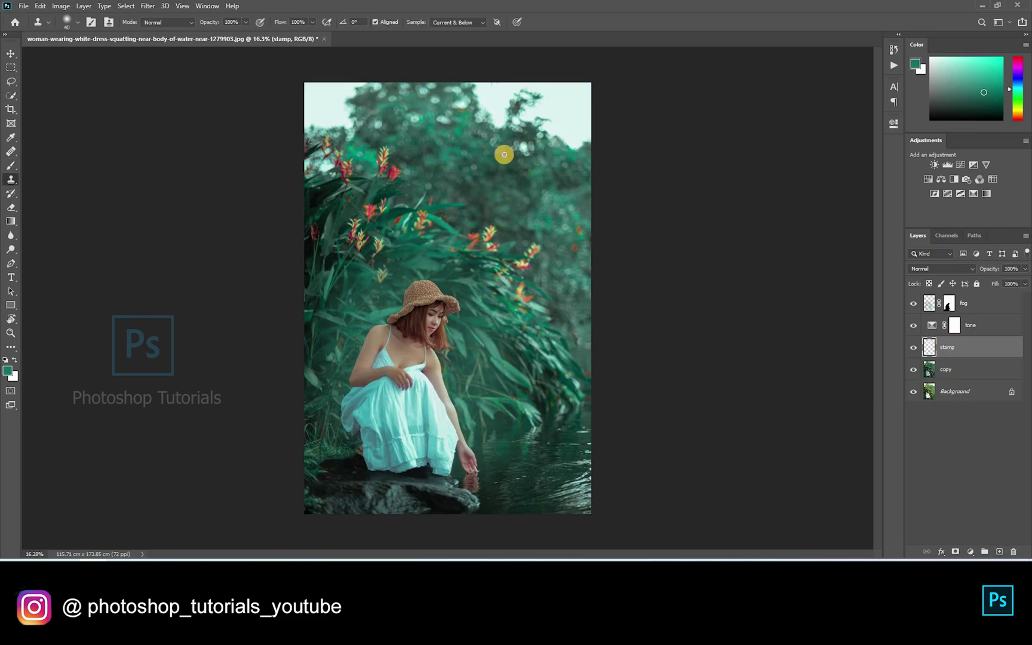
scroll(504, 155, "up", 5)
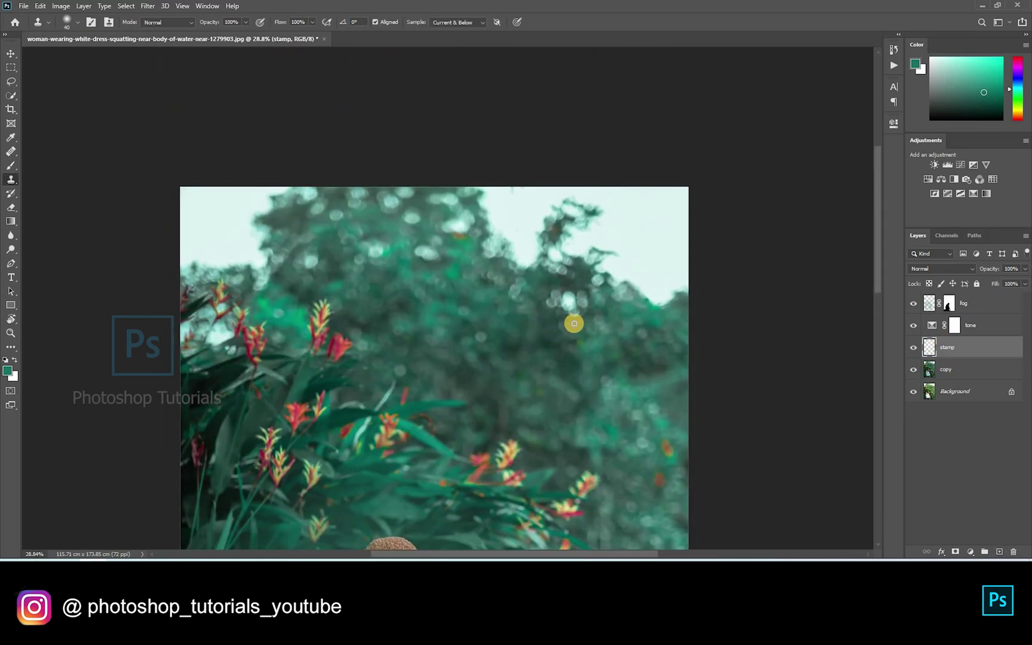
key("bracketright")
key("bracketright")
key("bracketright")
key("bracketright")
key("bracketright")
key("bracketright")
key("bracketright")
key("bracketright")
left_click(574, 292, "alt")
mouse_move(642, 307)
left_mouse_down()
mouse_move(661, 295)
mouse_move(663, 263)
mouse_move(668, 279)
mouse_move(642, 279)
mouse_move(615, 251)
left_mouse_up()
- Clone foliage across the pale top sky and the light patch left of the flowers, then fit the photo
key("d")
left_click(518, 262, "alt")
mouse_move(523, 175)
left_mouse_down()
mouse_move(592, 209)
mouse_move(645, 271)
mouse_move(577, 235)
mouse_move(634, 300)
mouse_move(514, 177)
mouse_move(566, 207)
mouse_move(515, 246)
mouse_move(603, 182)
mouse_move(675, 253)
mouse_move(674, 281)
left_mouse_up()
mouse_move(479, 256)
left_mouse_down()
mouse_move(481, 201)
mouse_move(550, 253)
mouse_move(184, 205)
mouse_move(261, 274)
mouse_move(189, 193)
mouse_move(194, 259)
mouse_move(226, 189)
mouse_move(189, 257)
mouse_move(311, 260)
left_mouse_up()
left_click(201, 318, "alt")
mouse_move(201, 318)
left_mouse_down()
mouse_move(218, 335)
mouse_move(203, 309)
mouse_move(250, 305)
left_mouse_up()
key("ctrl+0")
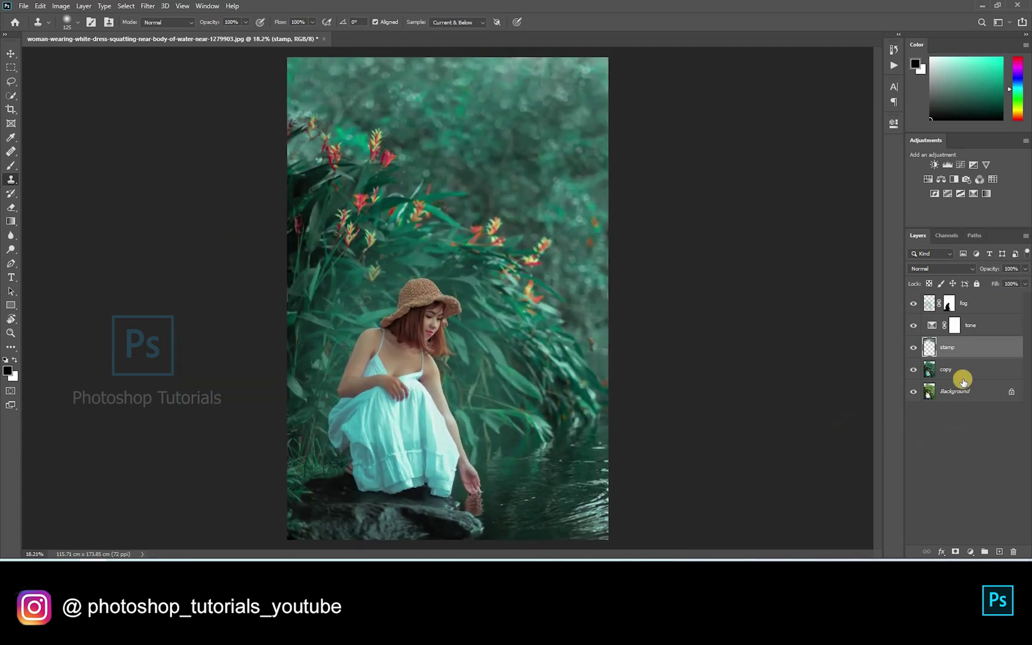
left_click(942, 340, "ctrl")
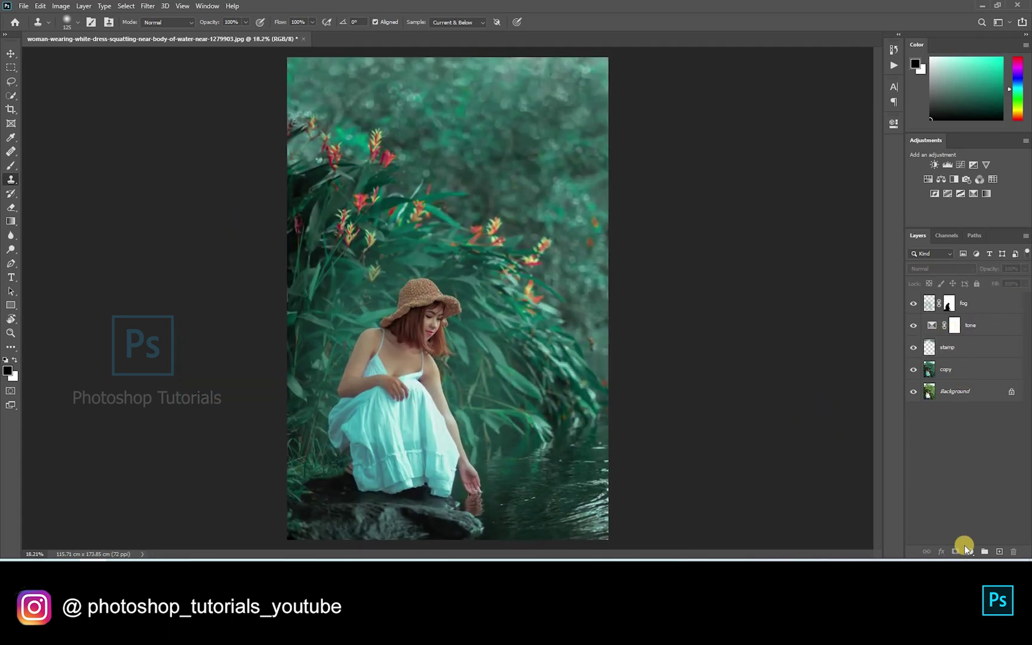
- Add a new top layer named 'dark fod'
left_click(998, 551)
double_click(950, 303)
type("dark fod")
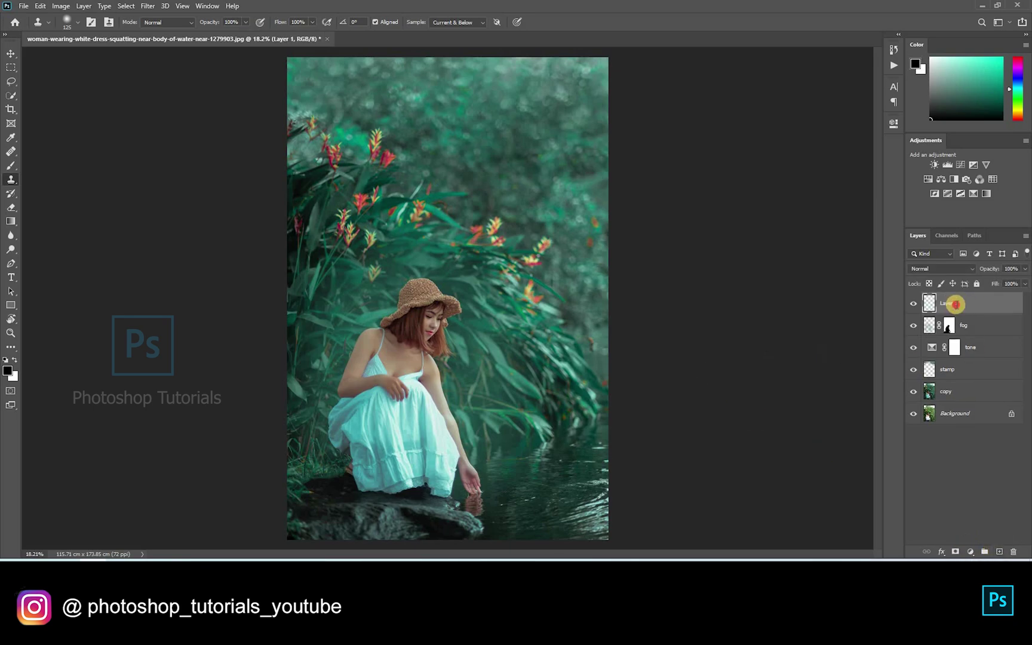
key("Return")
- Paint dark green fog along the left edges at 4% flow with a 1600 brush
key("b")
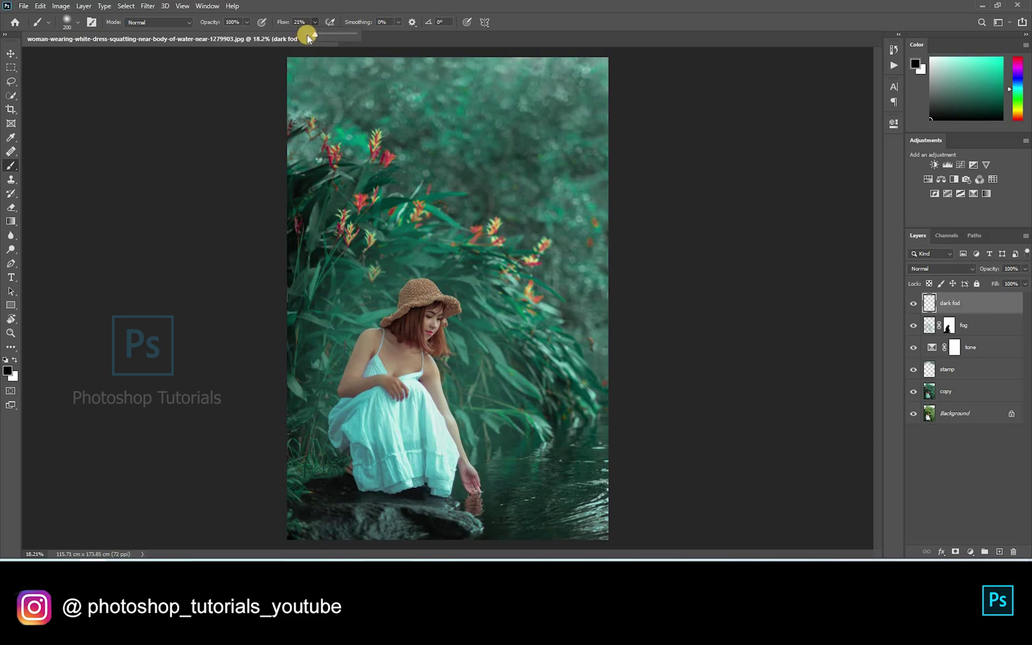
left_click_drag(306, 37, 307, 37)
left_click(296, 189, "alt")
key("]")
key("]")
key("]")
key("]")
key("]")
key("]")
key("]")
key("]")
key("]")
key("]")
key("]")
key("]")
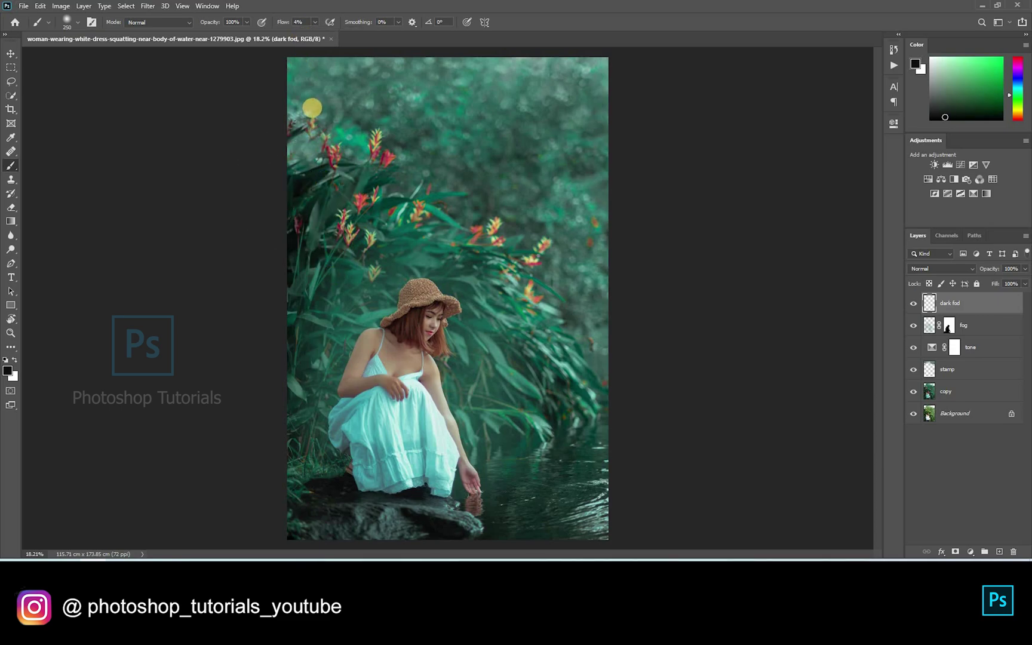
key("bracketleft")
key("bracketleft")
left_click_drag(276, 465, 293, 422)
mouse_move(297, 185)
left_mouse_down()
mouse_move(318, 173)
mouse_move(289, 330)
mouse_move(444, 76)
mouse_move(370, 102)
left_mouse_up()
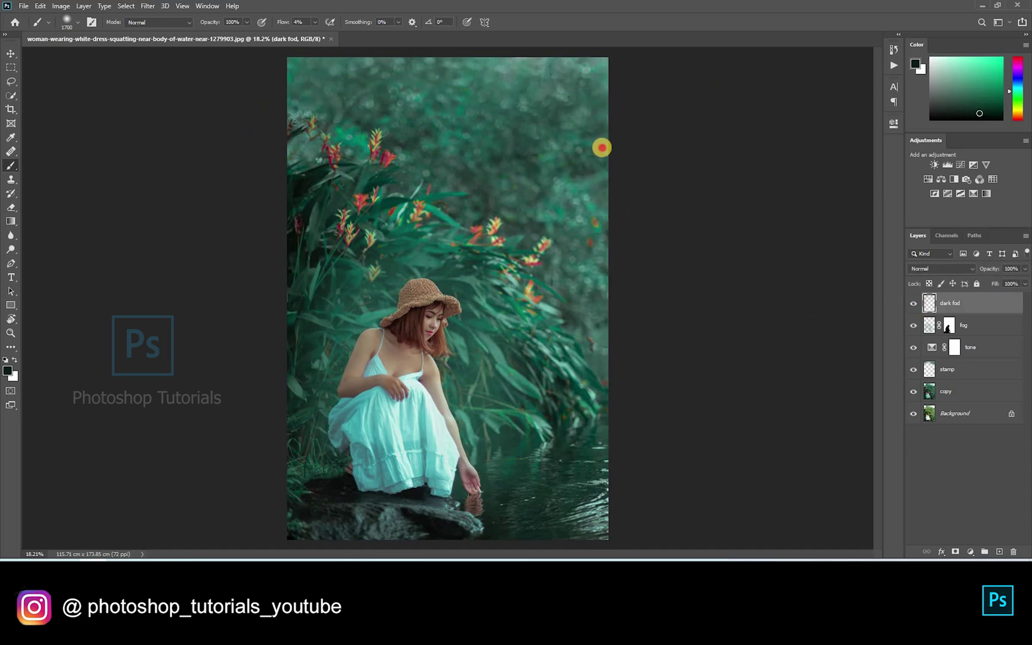
mouse_move(304, 144)
left_mouse_down()
mouse_move(256, 492)
mouse_move(215, 479)
left_mouse_up()
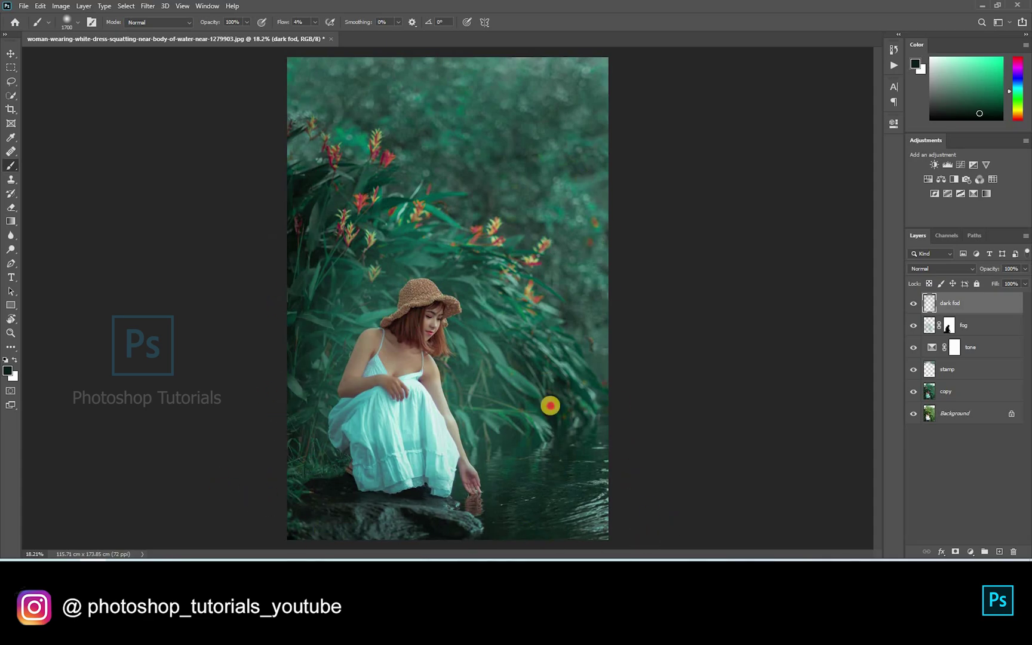
mouse_move(295, 170)
left_mouse_down()
mouse_move(291, 413)
mouse_move(302, 263)
mouse_move(317, 468)
left_mouse_up()
- Move 'dark fod' below fog and paint more dark fog around the edges at 6% flow
mouse_move(956, 303)
left_mouse_down()
mouse_move(991, 322)
mouse_move(985, 336)
left_mouse_up()
scroll(520, 95, "down", 2)
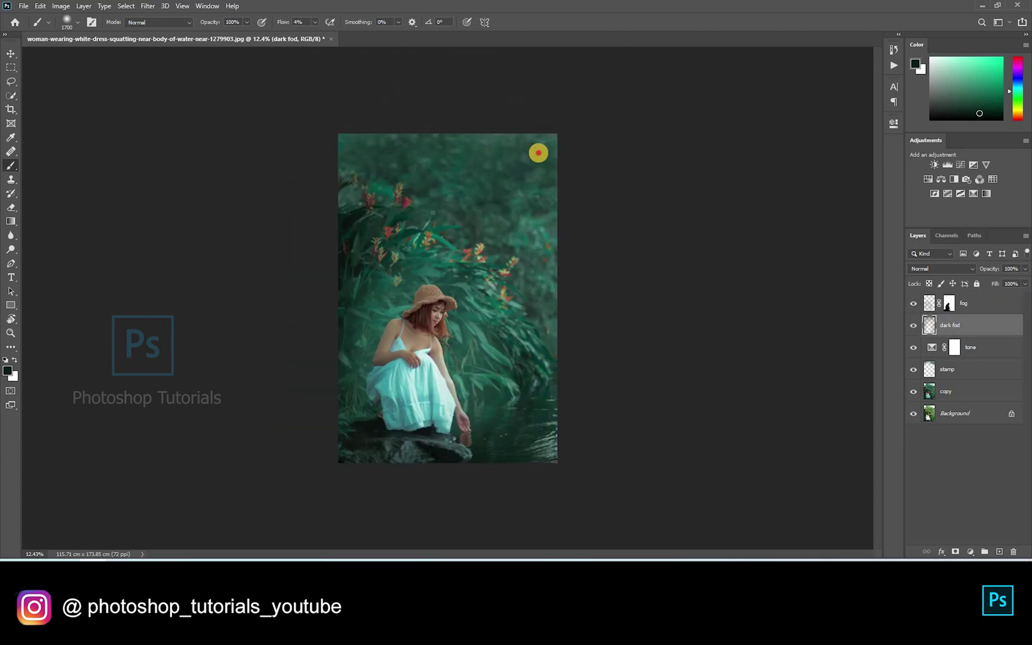
left_click_drag(315, 22, 317, 22)
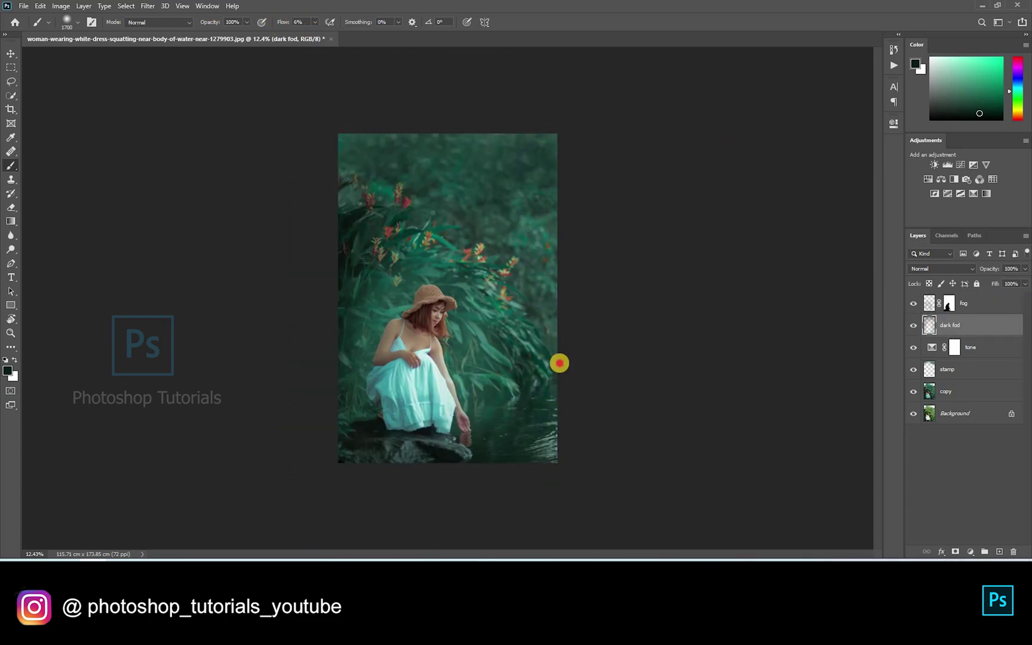
mouse_move(375, 255)
left_mouse_down()
mouse_move(511, 238)
mouse_move(683, 138)
mouse_move(556, 467)
mouse_move(569, 401)
mouse_move(563, 468)
left_mouse_up()
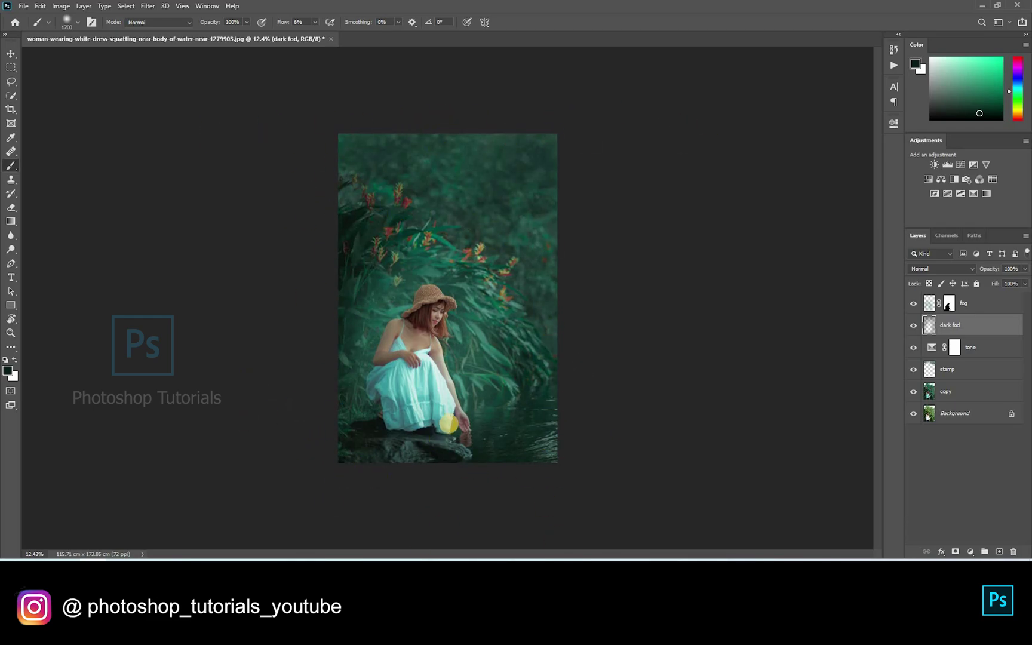
scroll(404, 438, "up", 2)
scroll(666, 406, "down", 1)
- Lightly paint green fog on the fog layer from the plants toward the dress
key("alt+bracketright")
left_click(371, 314, "alt")
mouse_move(482, 344)
left_mouse_down()
mouse_move(491, 368)
mouse_move(420, 426)
left_mouse_up()
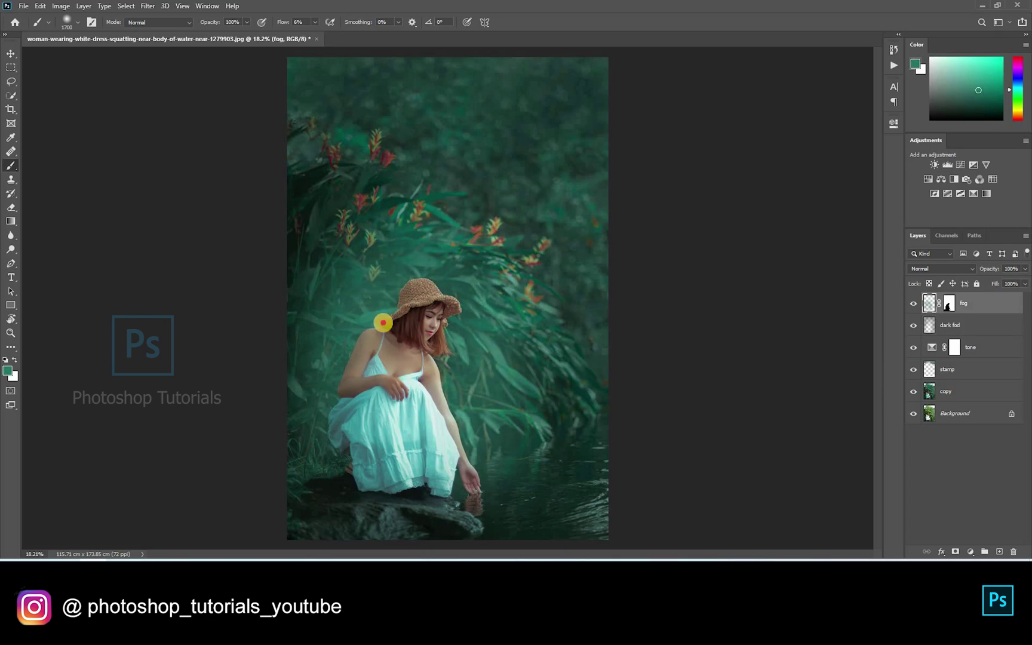
left_click(318, 208, "alt")
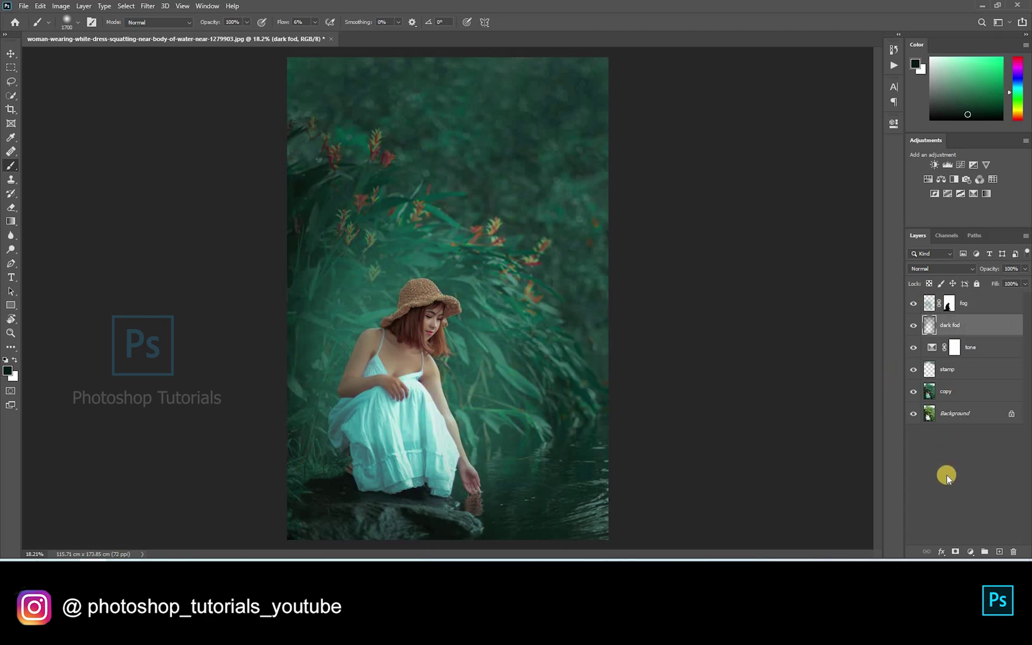
- Lower the fog layer's opacity to 80% and the dark fod layer's to 67%
left_click(944, 474)
key("ctrl+minus")
left_click(980, 306)
left_click(981, 270)
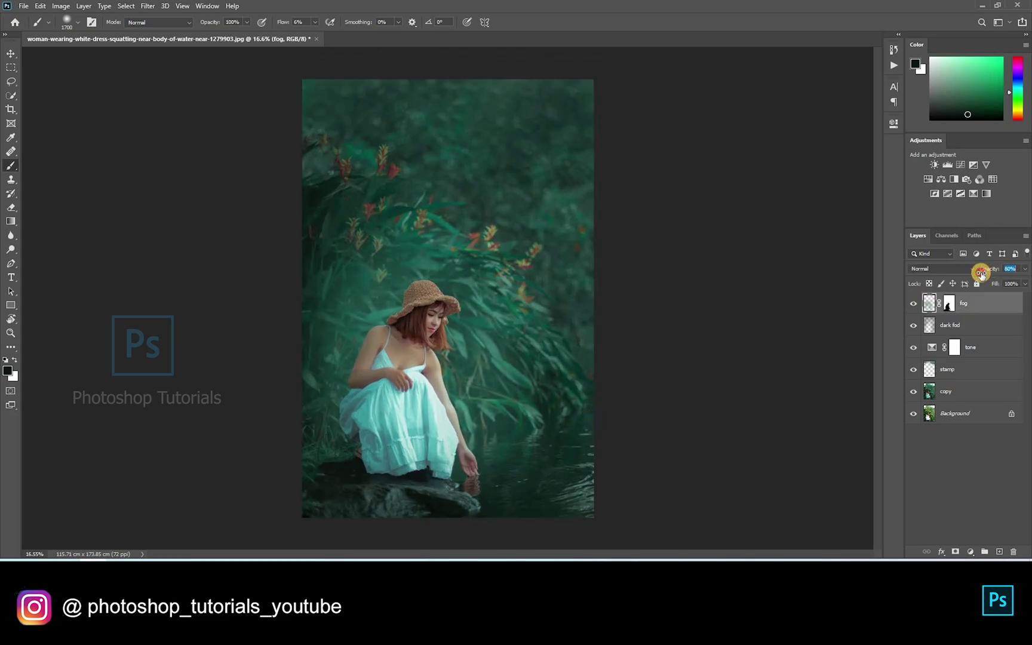
left_click(978, 327)
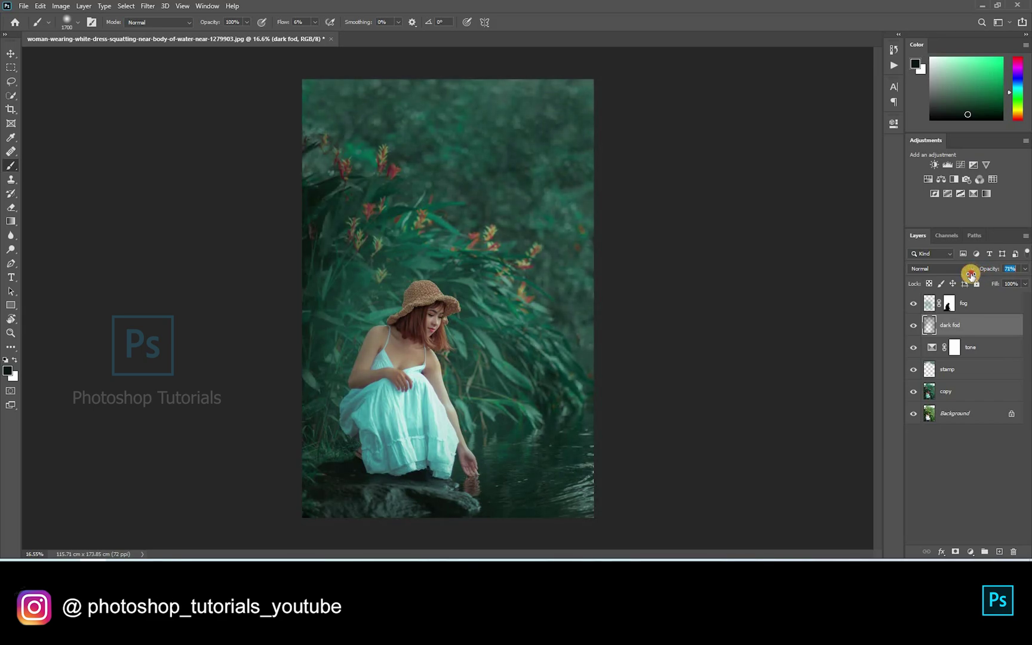
left_click(966, 477)
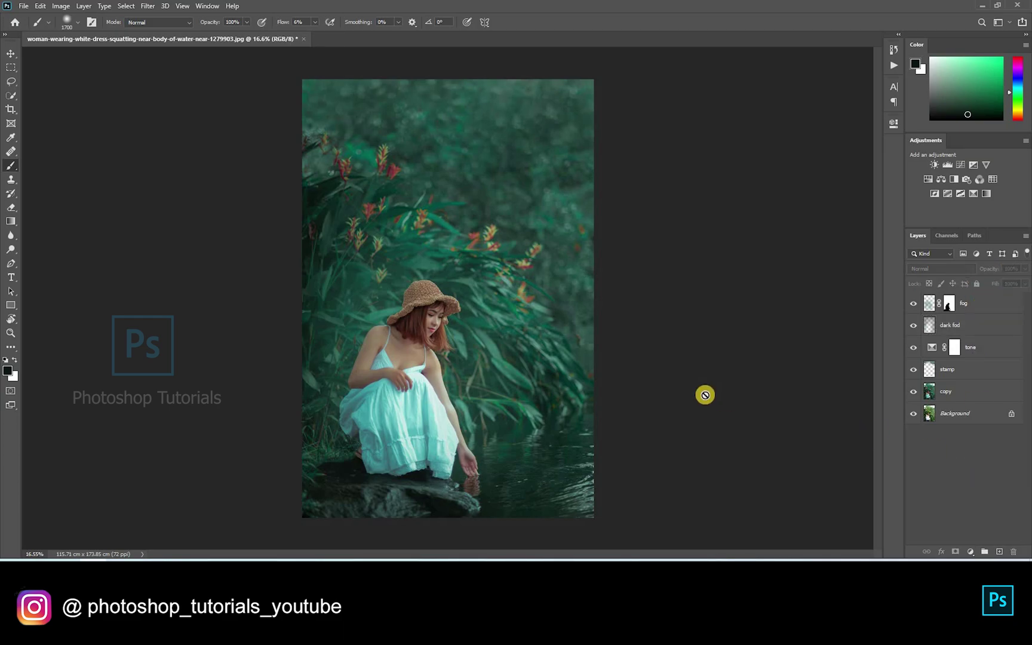
- Create a new layer named 'local dodge and burn'
key("v")
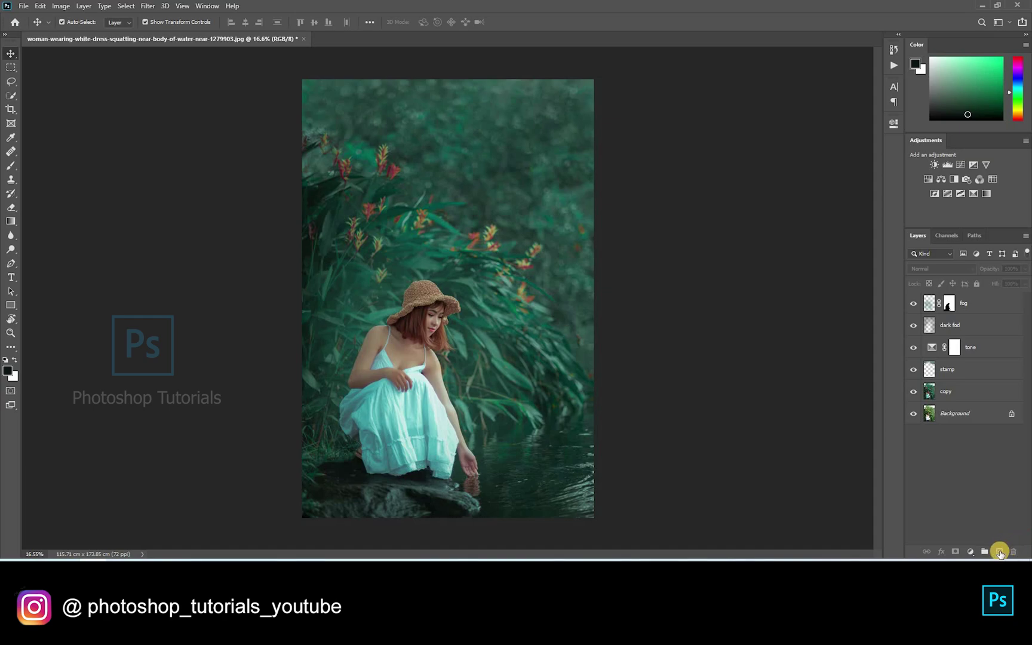
left_click(999, 551)
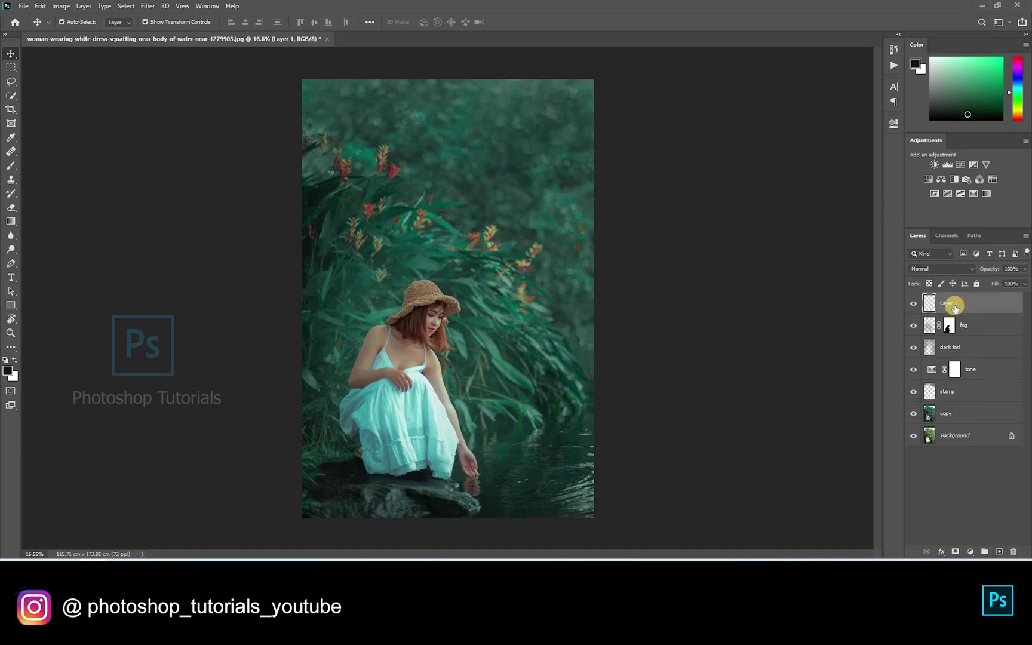
type("local dodge and burn")
key("Return")
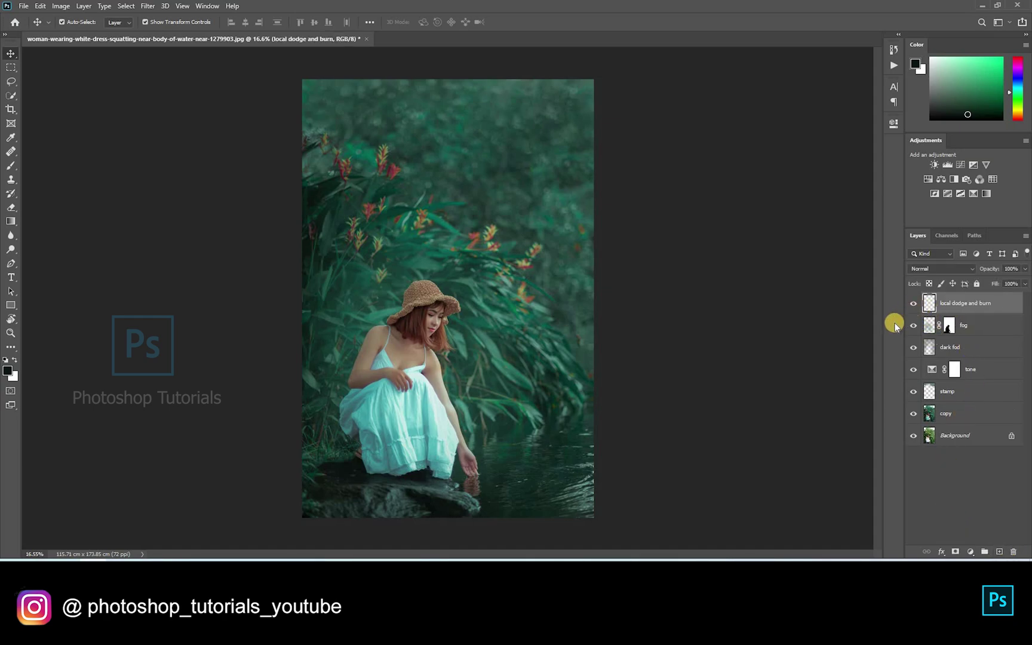
- Fill the layer with 50% gray and set its blend mode to Soft Light
key("shift+F5")
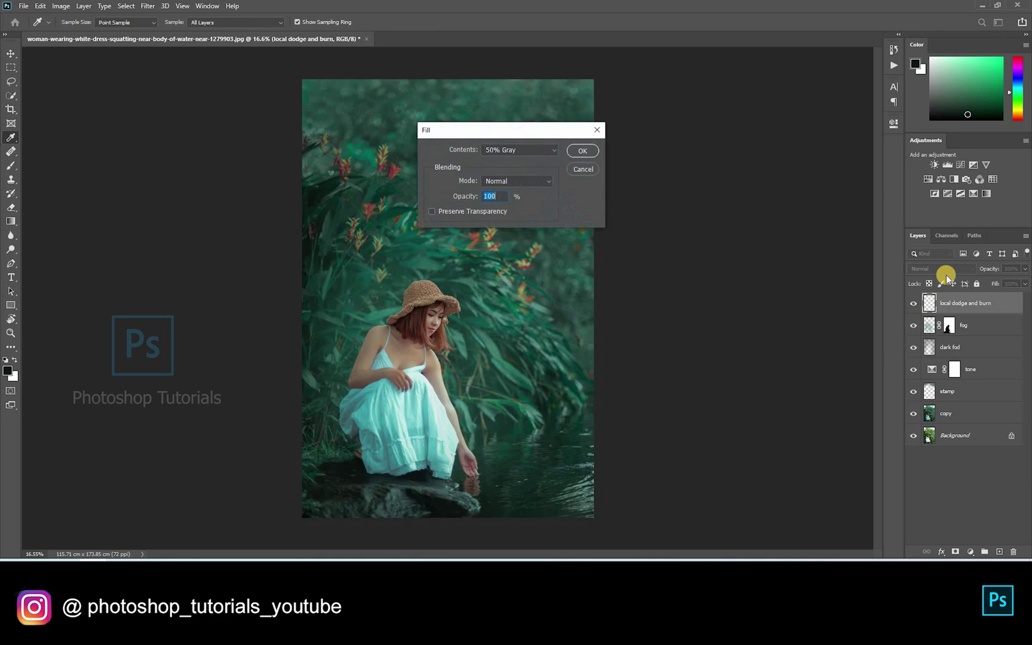
key("Return")
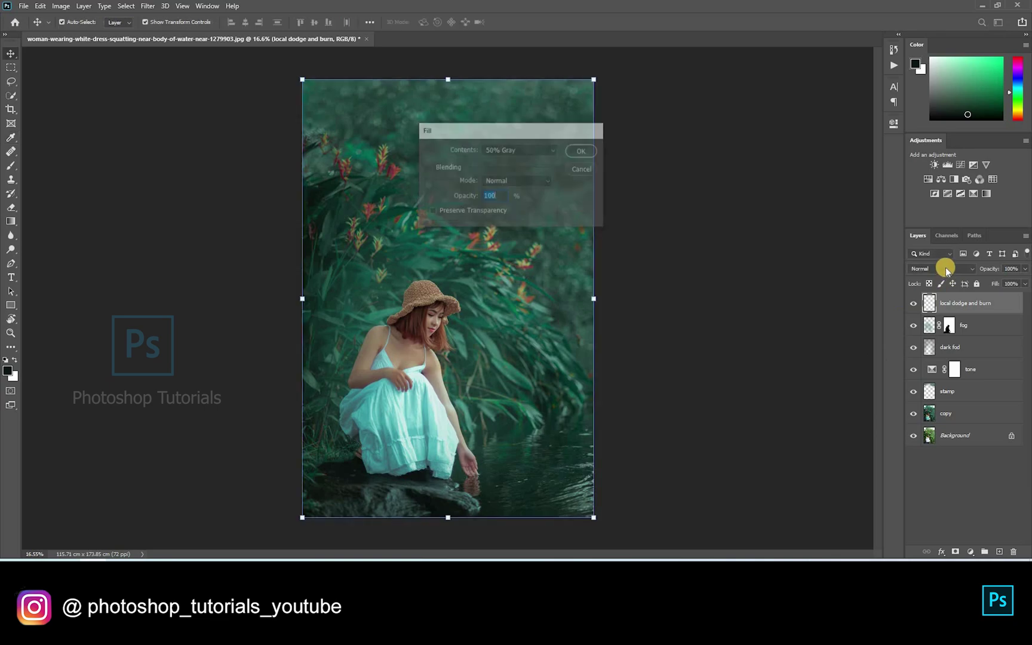
left_click(942, 269)
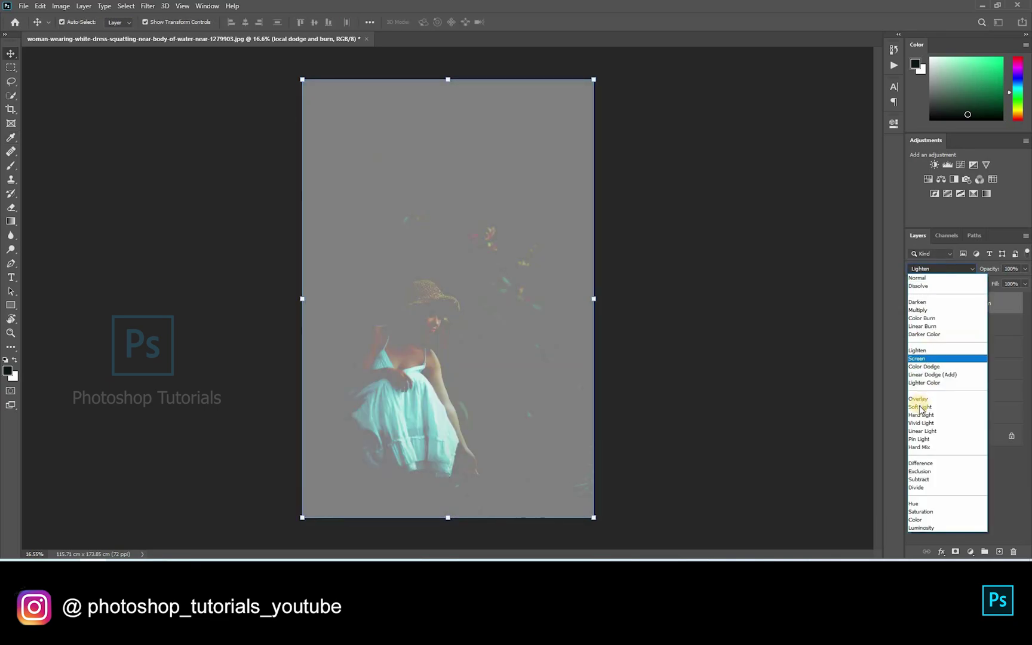
left_click(919, 407)
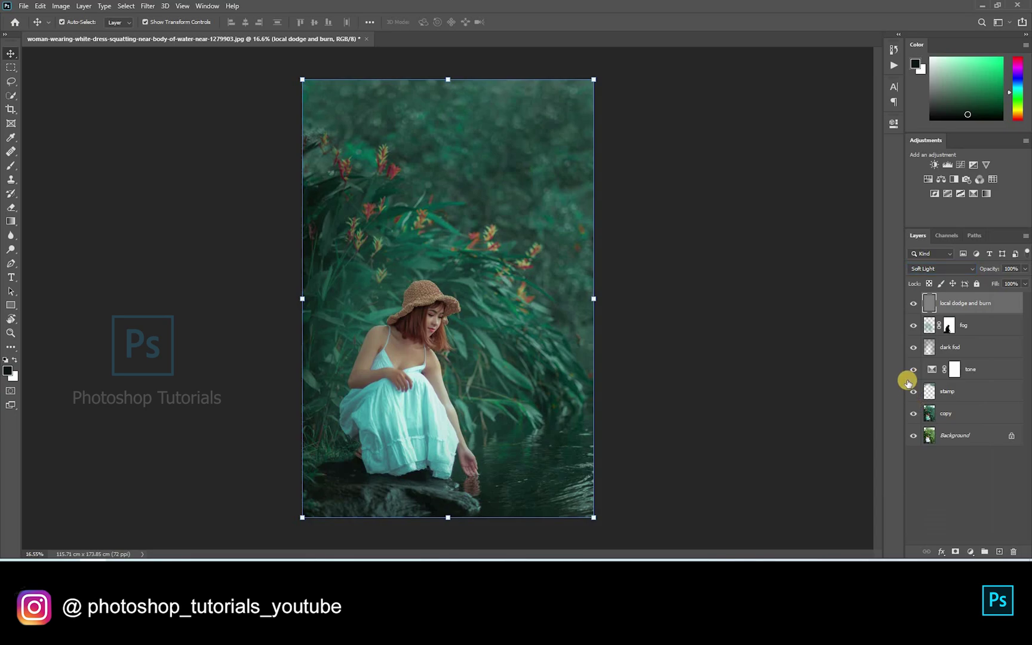
- Pick the Brush with white as the painting colour and reduce its size
scroll(452, 322, "up", 3)
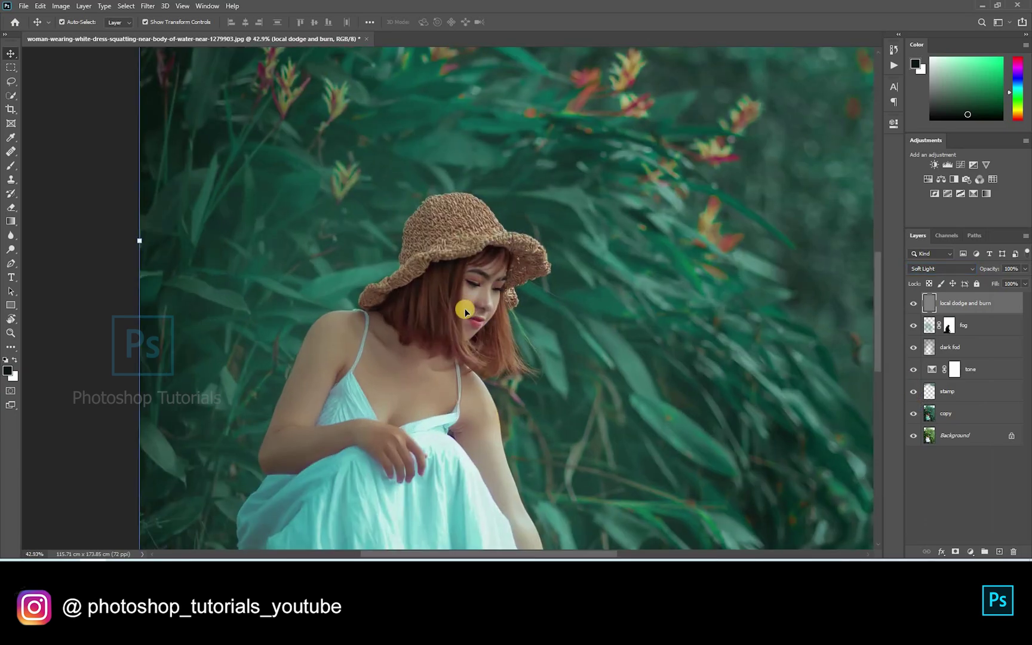
scroll(464, 311, "up", 5)
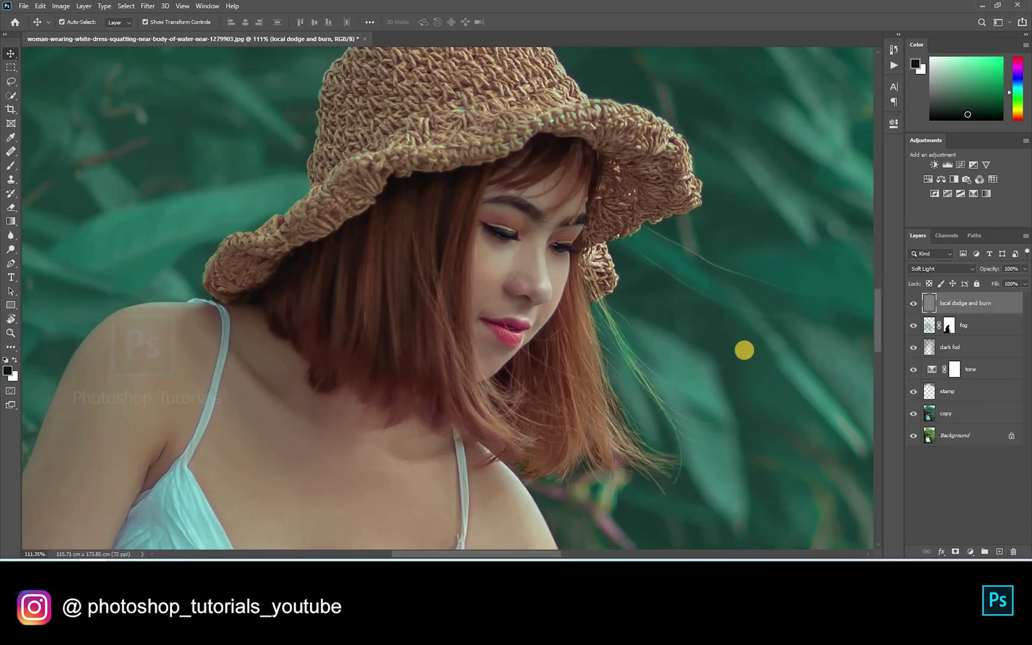
key("b")
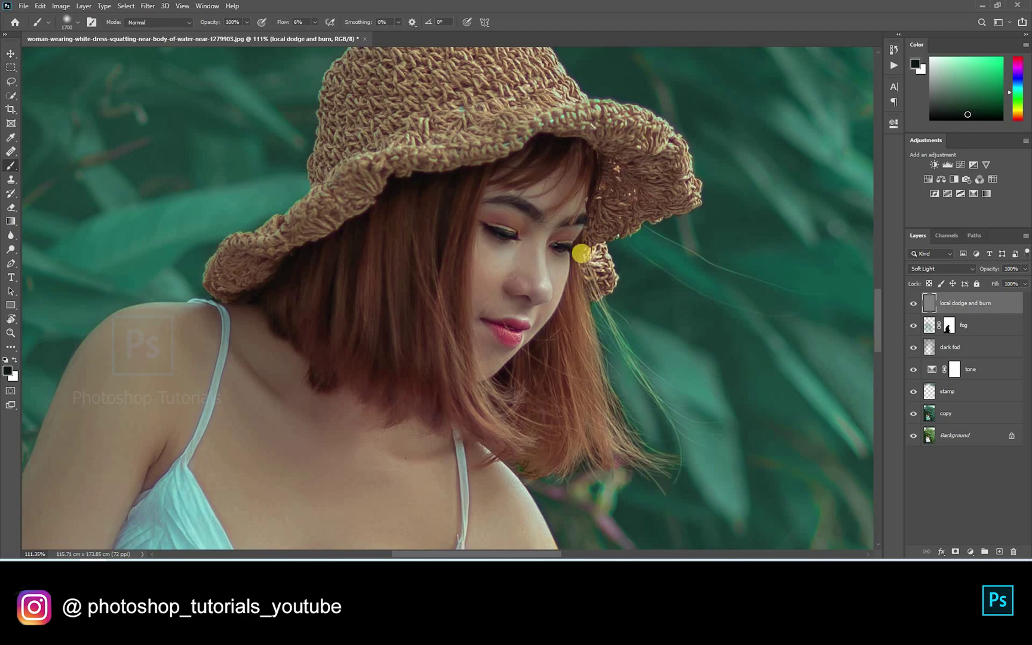
key("x")
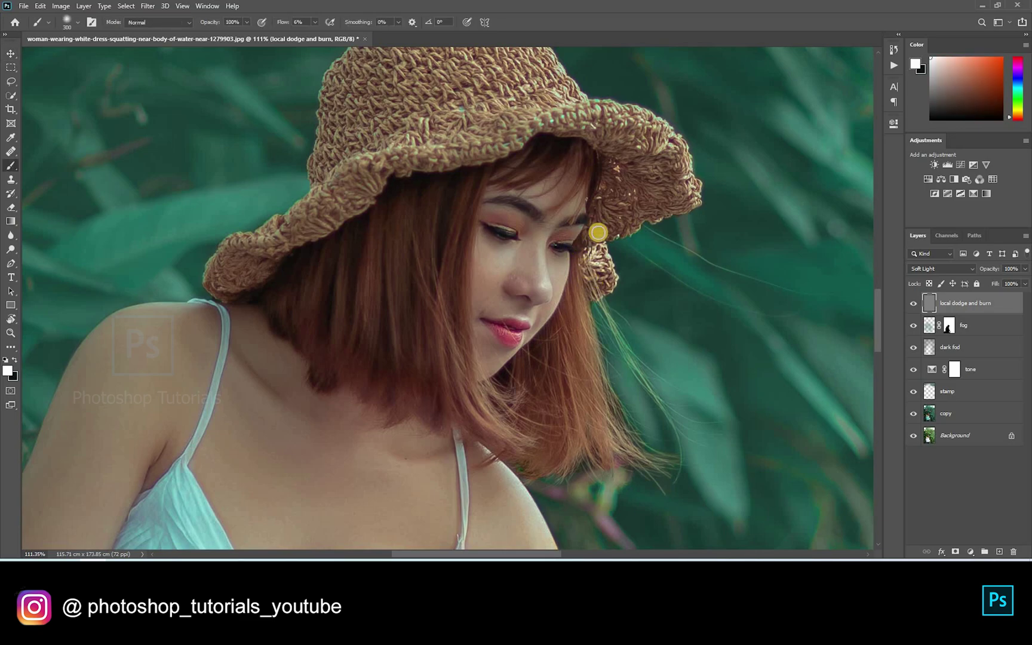
scroll(593, 228, "up", 3)
key("bracketleft")
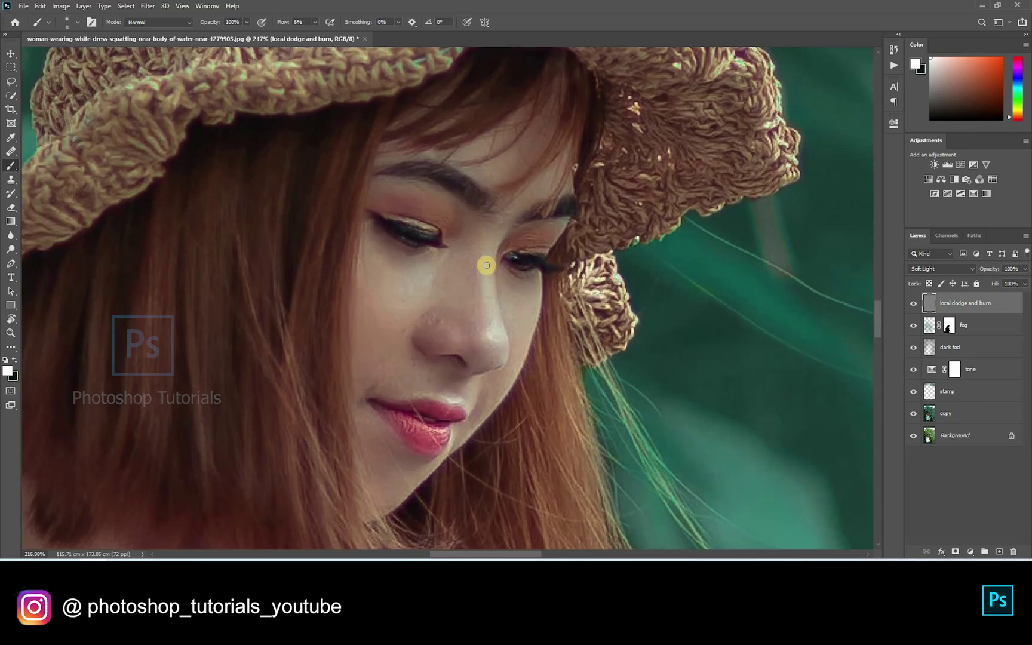